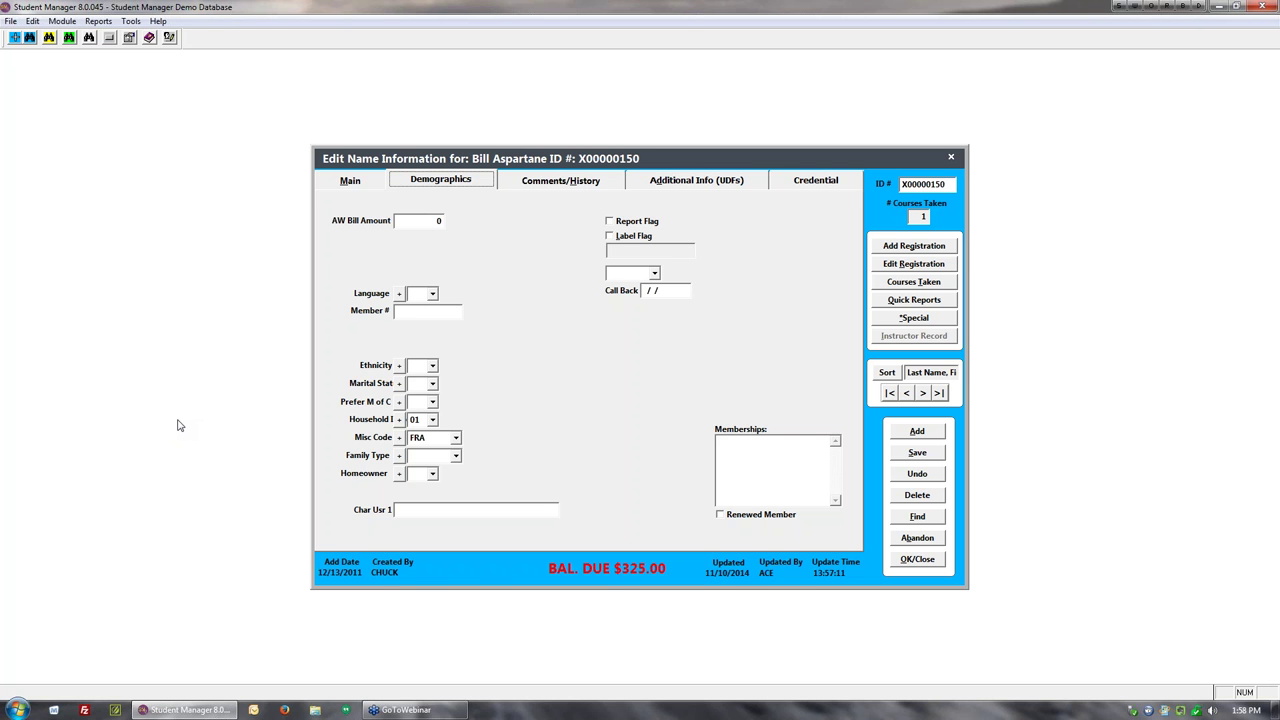
Step: Review the open name record's Main, Demographics, Additional Info (UDFs), Credential and Comments/History pages, and close the record
click(367, 181)
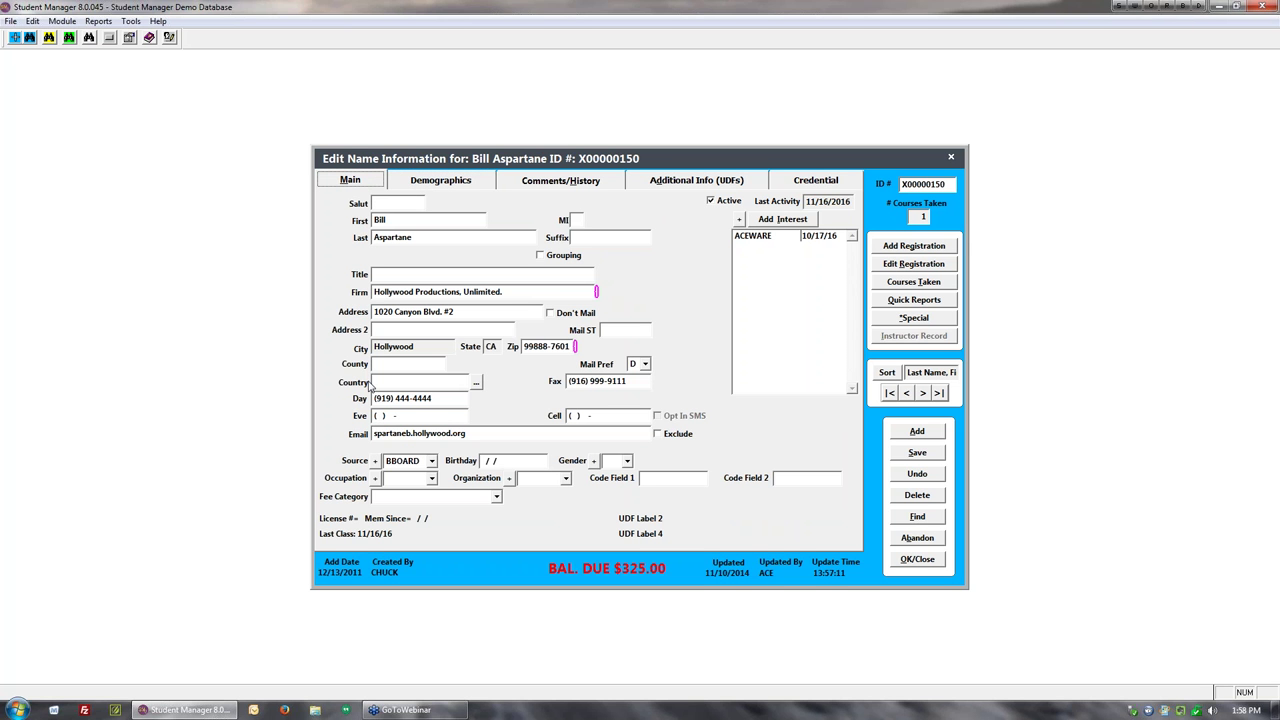
click(438, 182)
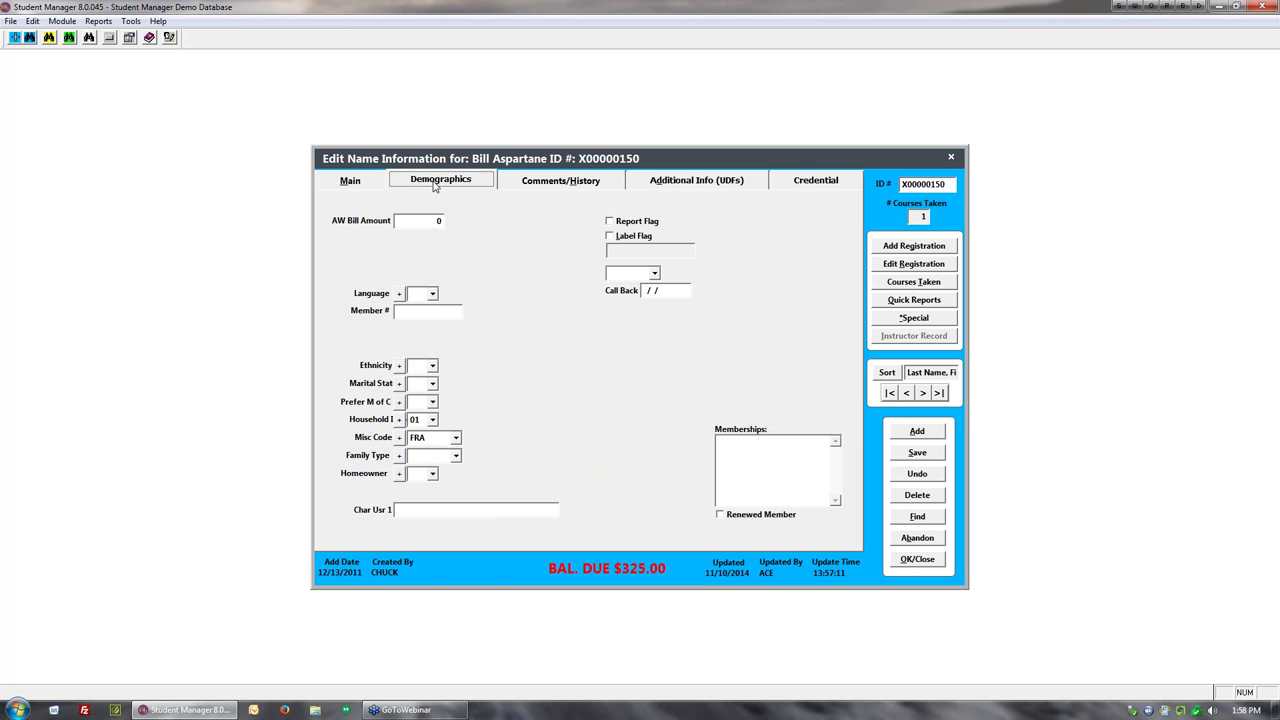
click(688, 184)
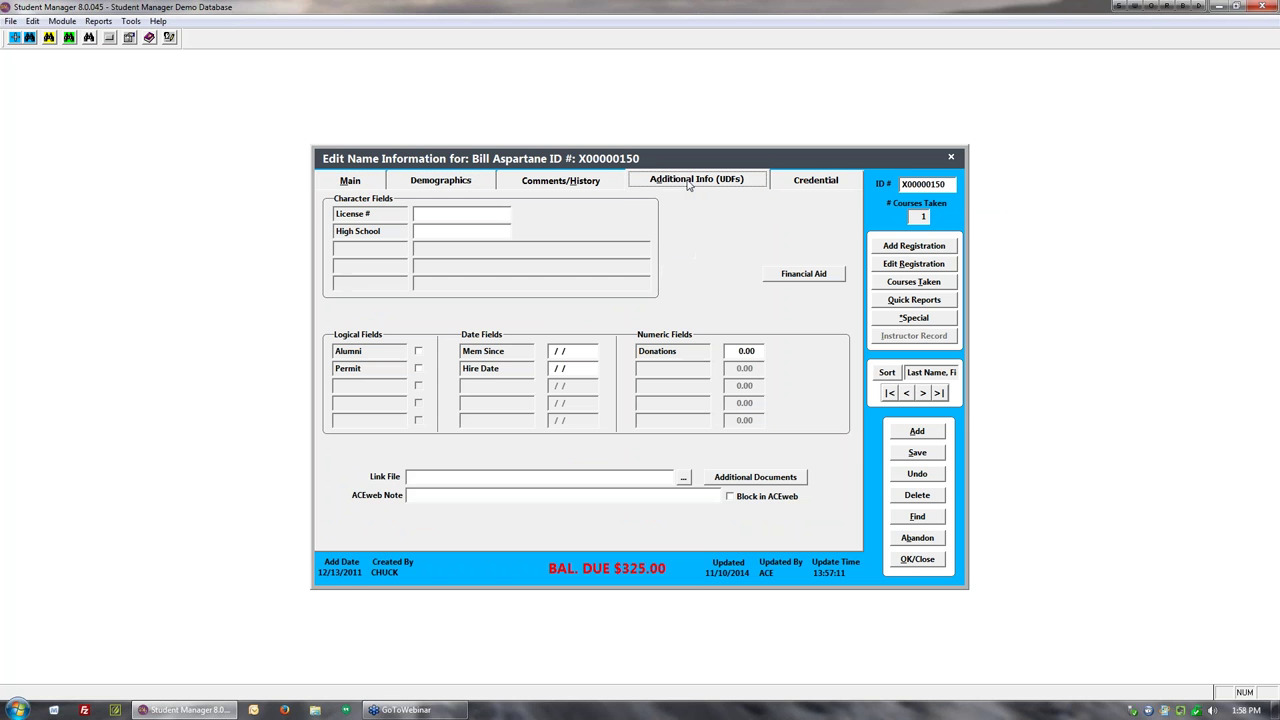
click(816, 185)
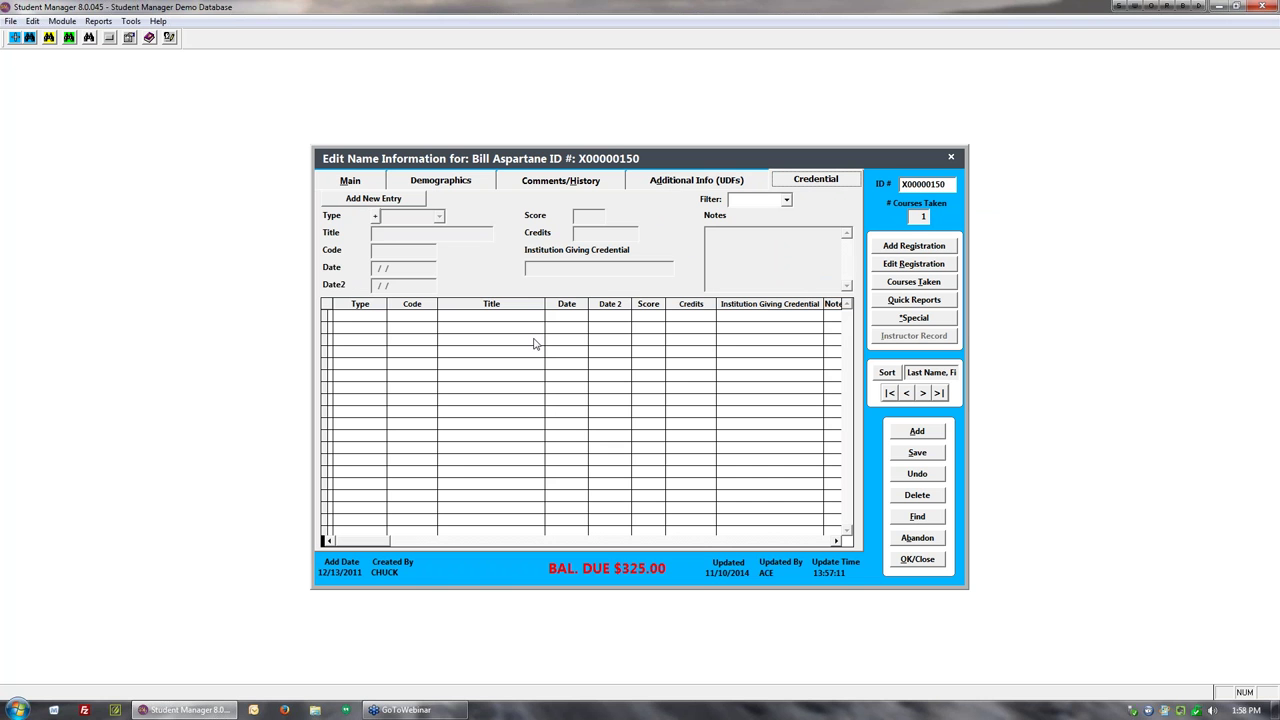
click(603, 184)
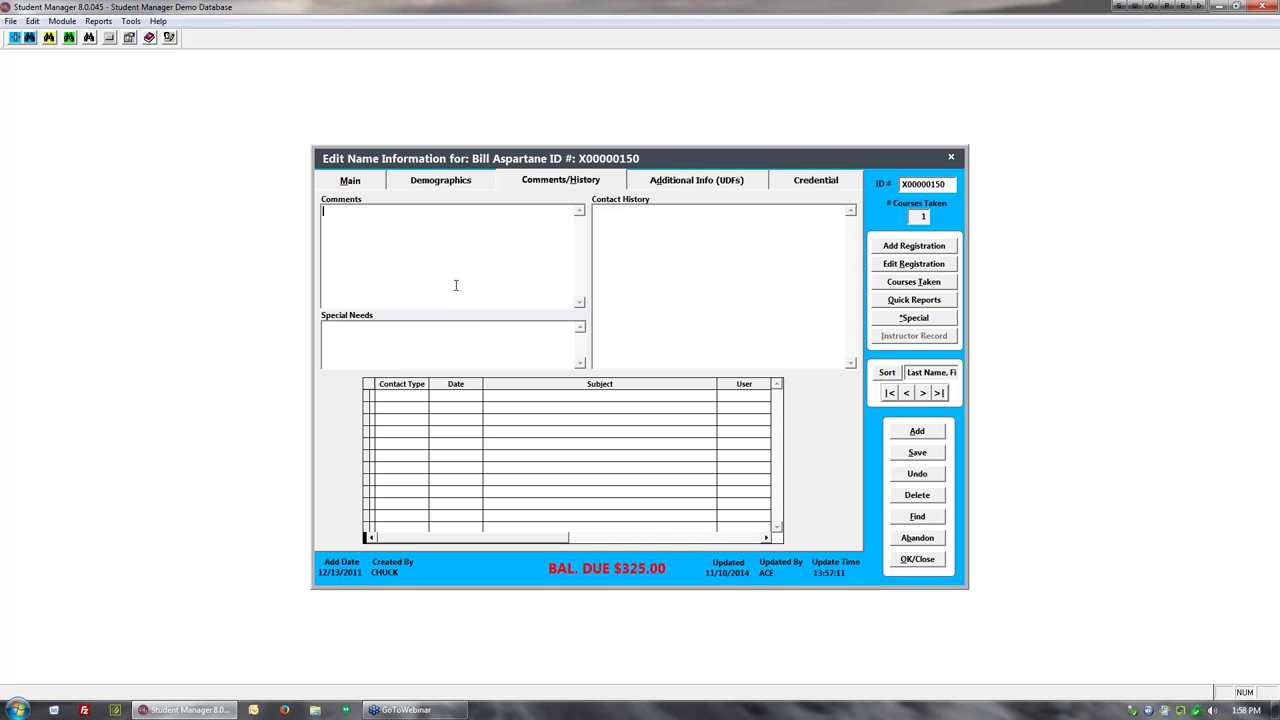
mouse_move(455, 285)
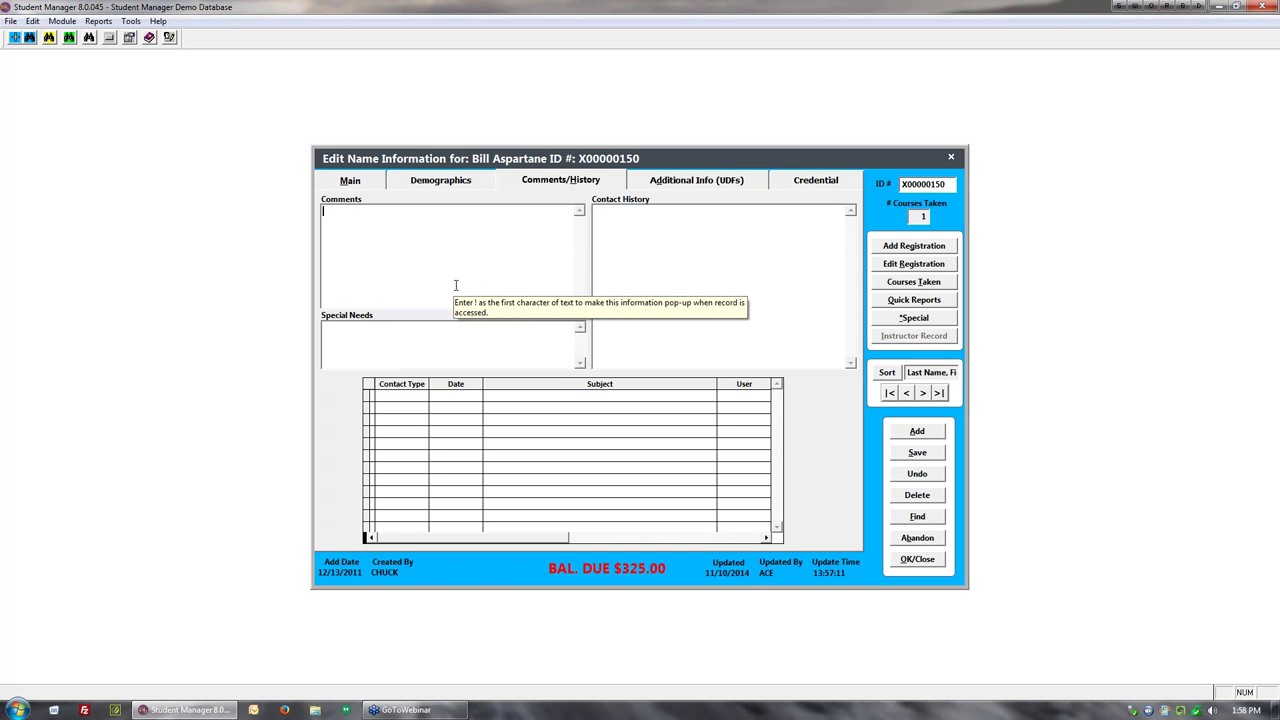
click(455, 285)
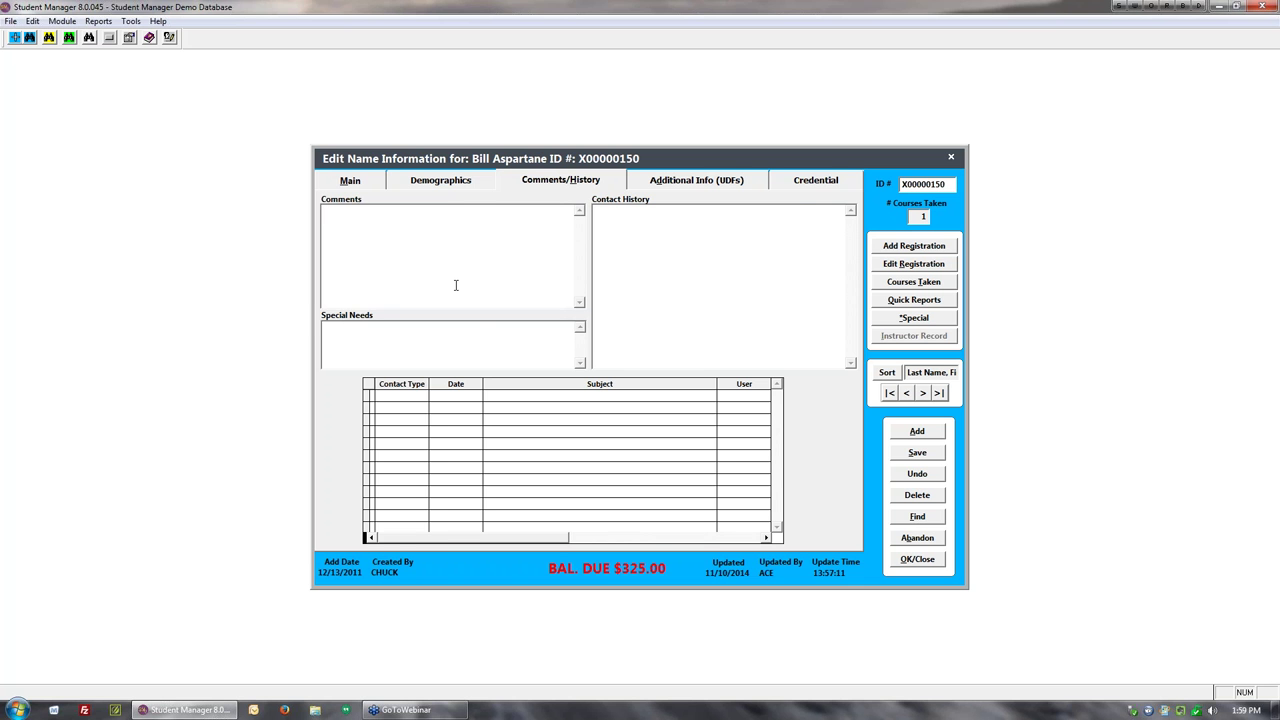
click(349, 182)
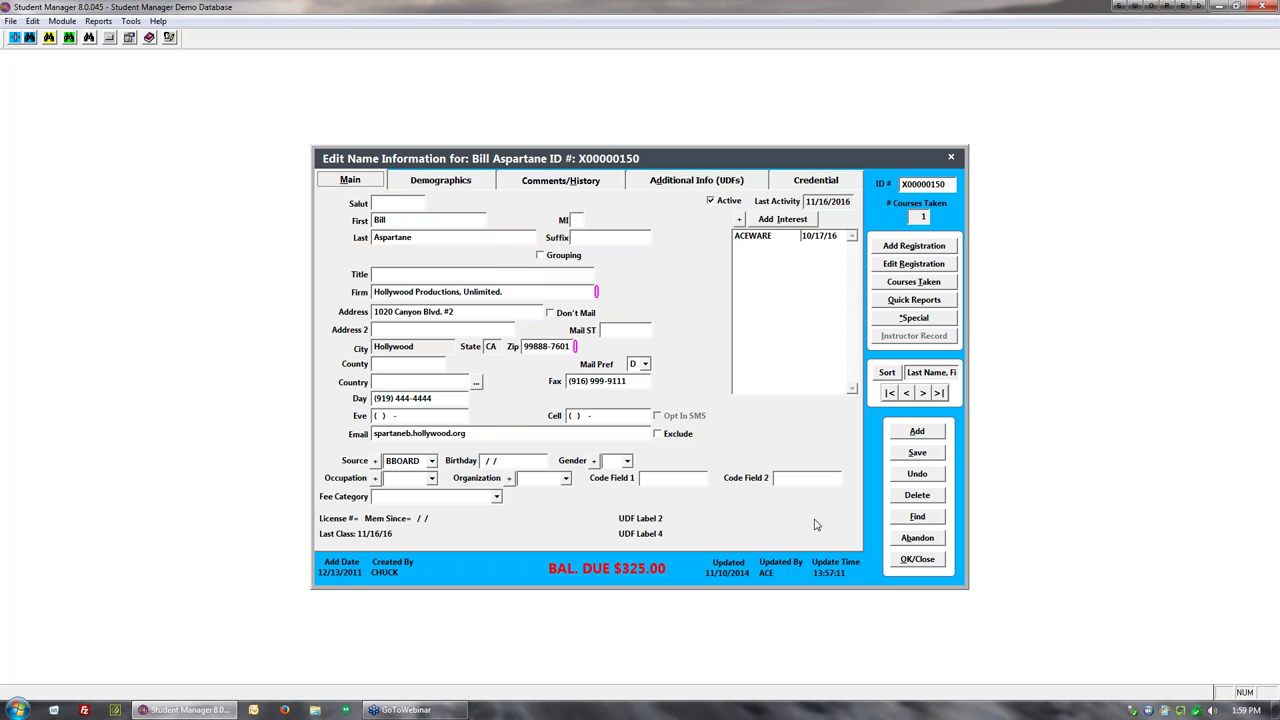
click(920, 557)
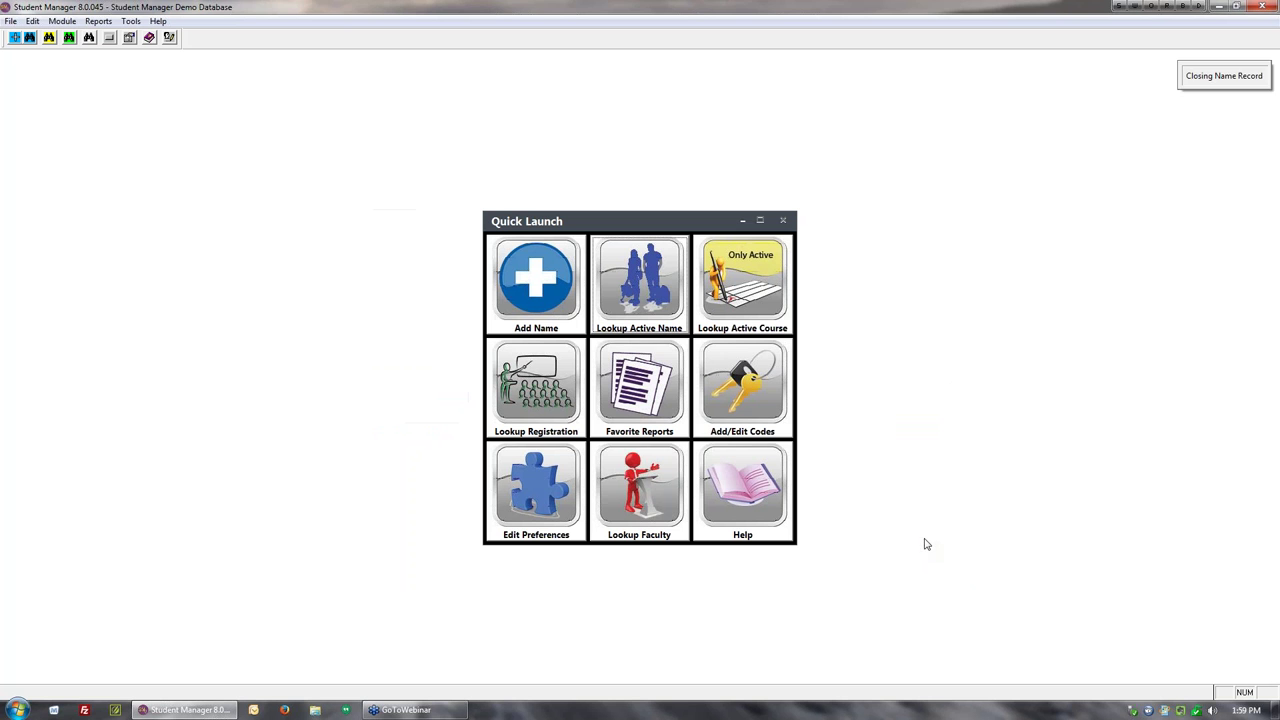
Step: Switch to Firefox and open the local ACEweb online registration home page
click(1219, 8)
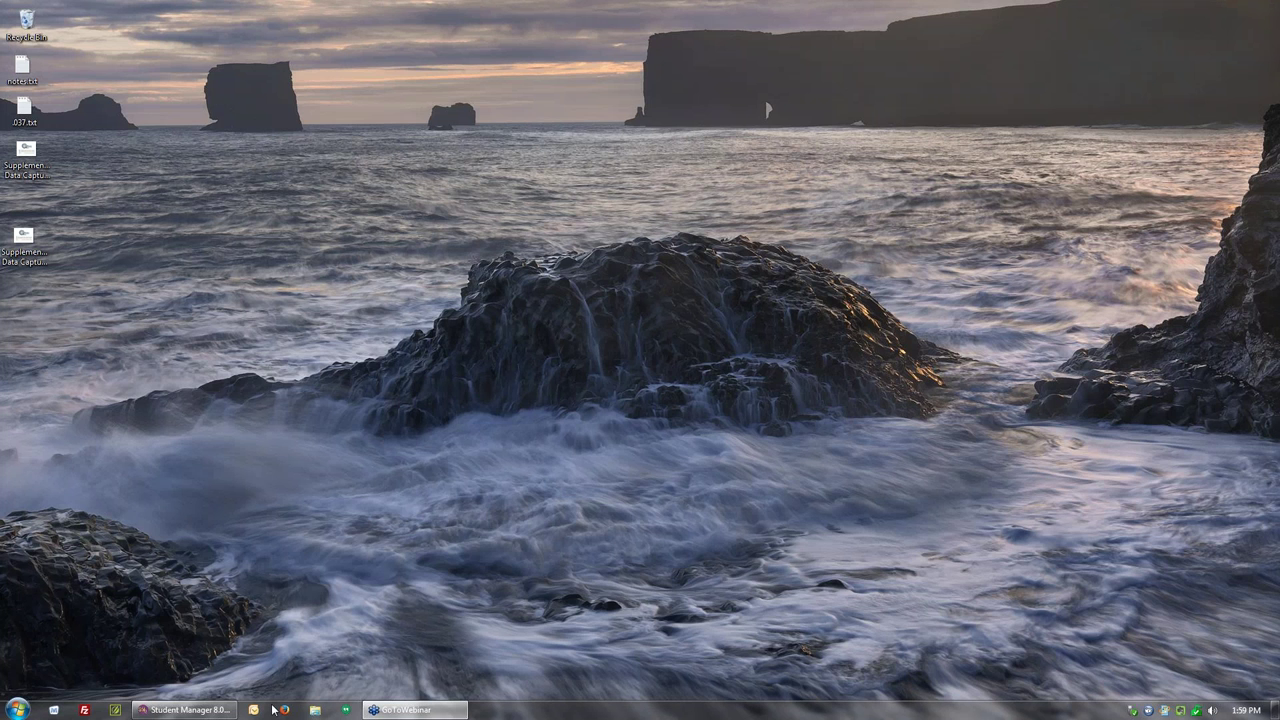
click(286, 710)
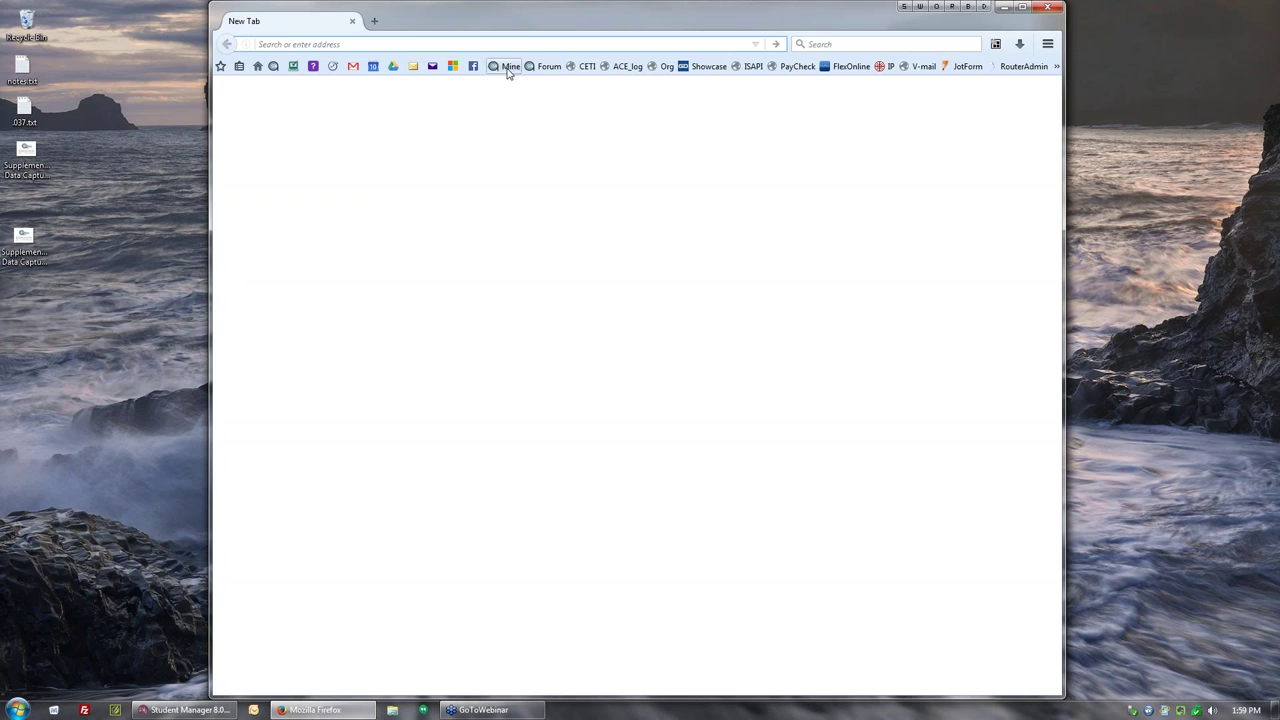
click(508, 67)
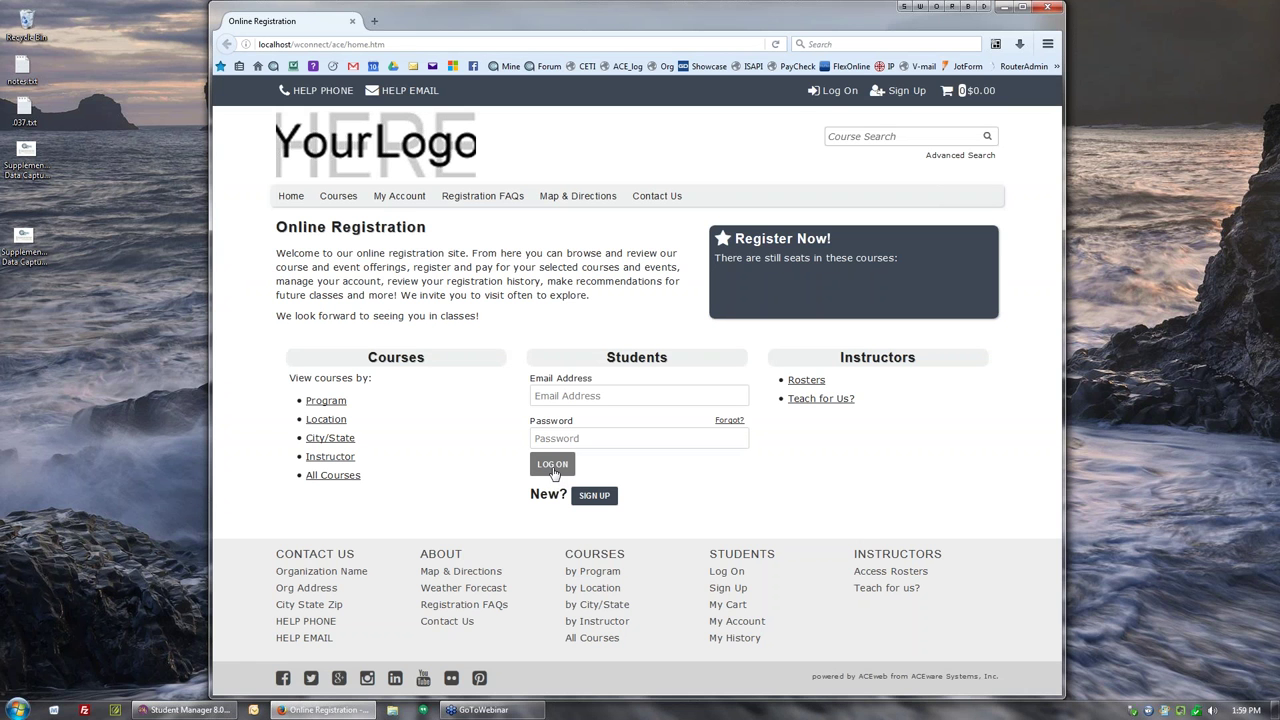
Step: Log on to the student account with the saved e-mail address and account password
click(553, 468)
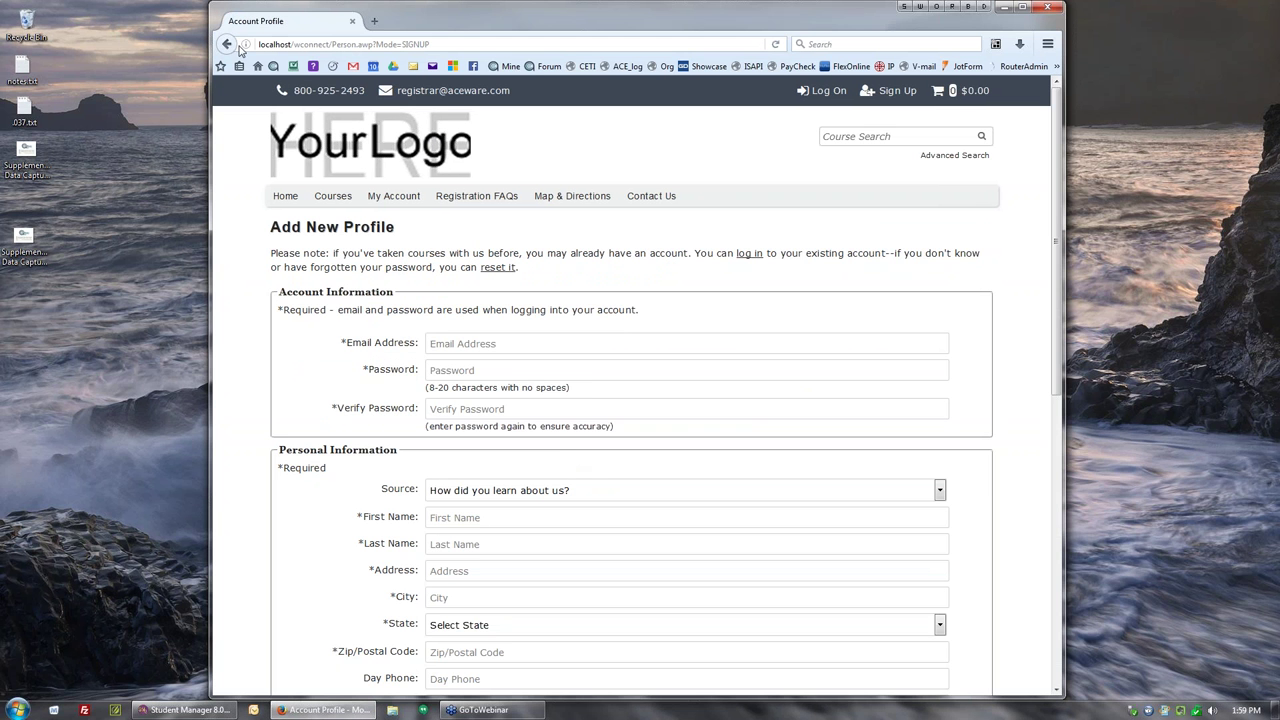
click(222, 44)
click(586, 398)
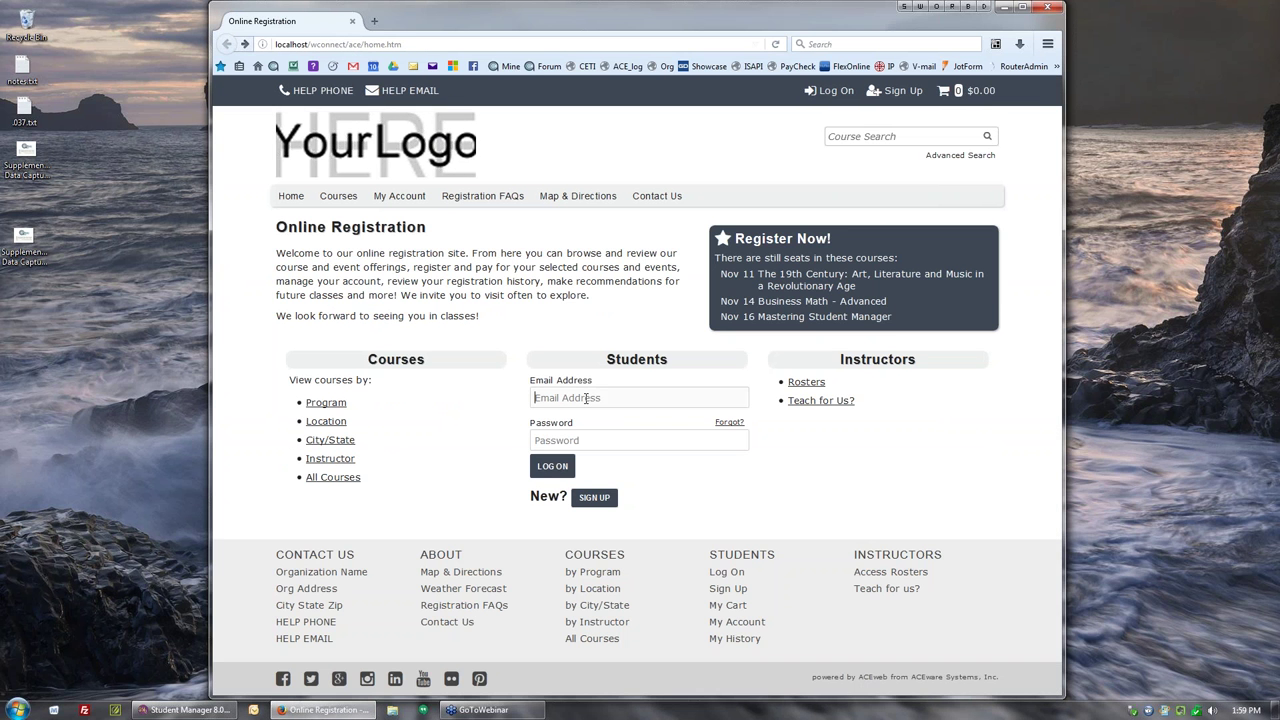
key(Down)
key(Down)
key(Return)
click(553, 466)
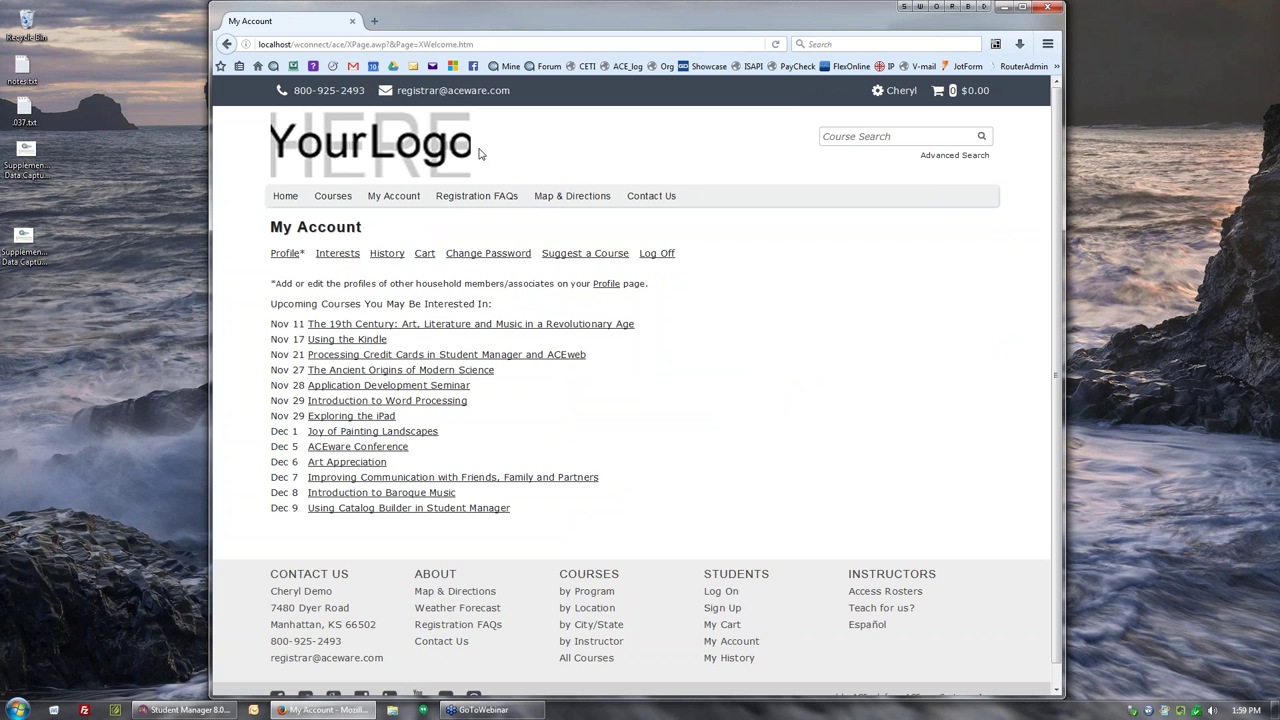
Step: Load the attachment upload page at localhost/wconnect/attachments.awp
drag(337, 44, 478, 44)
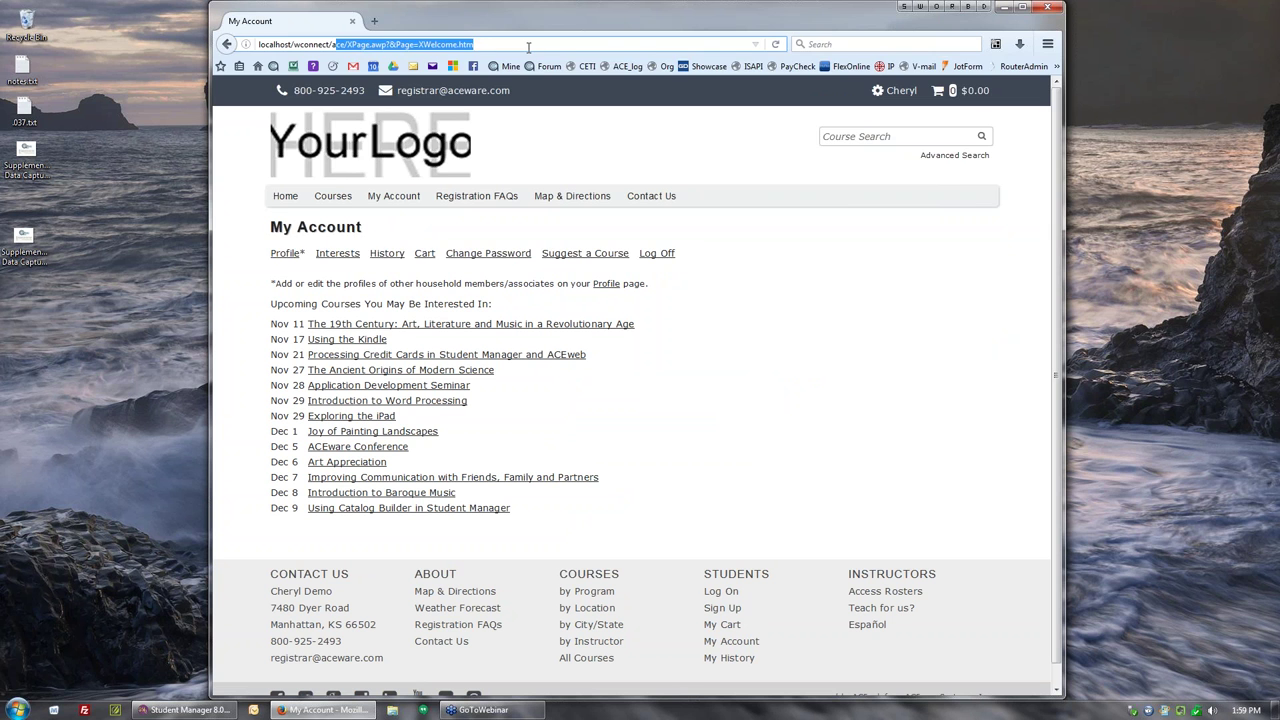
key(BackSpace)
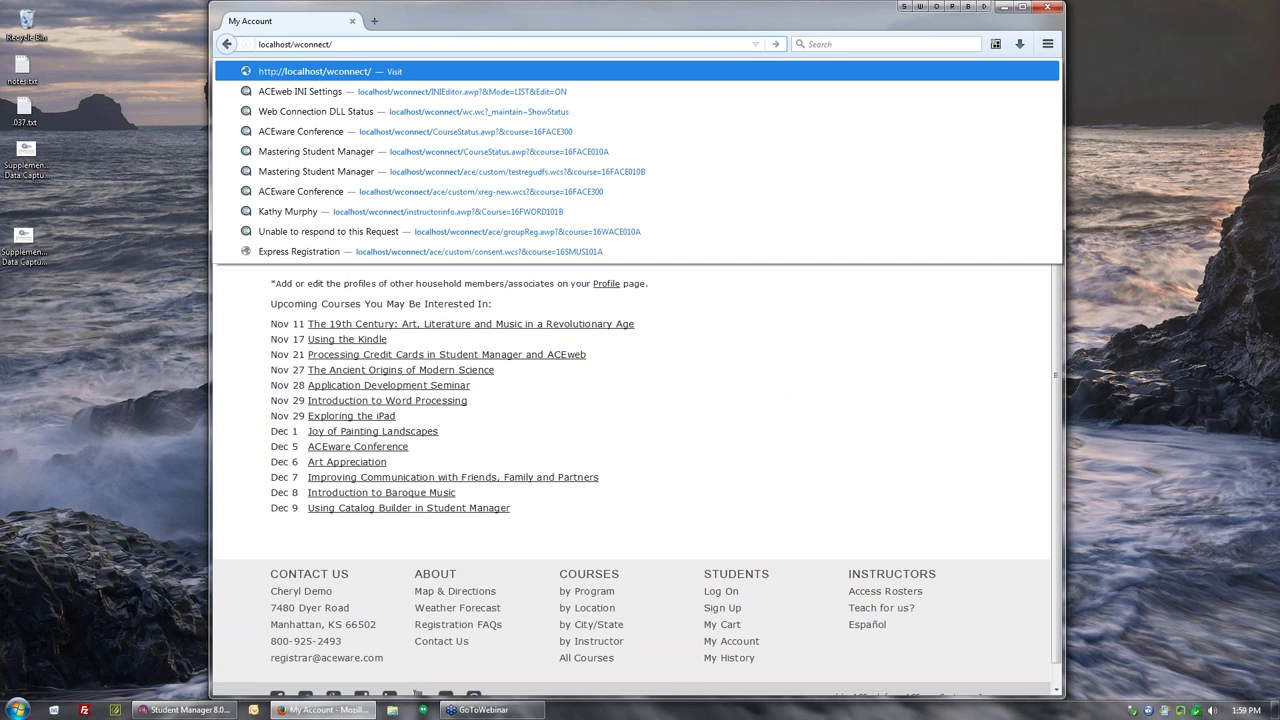
text(attachments.awp)
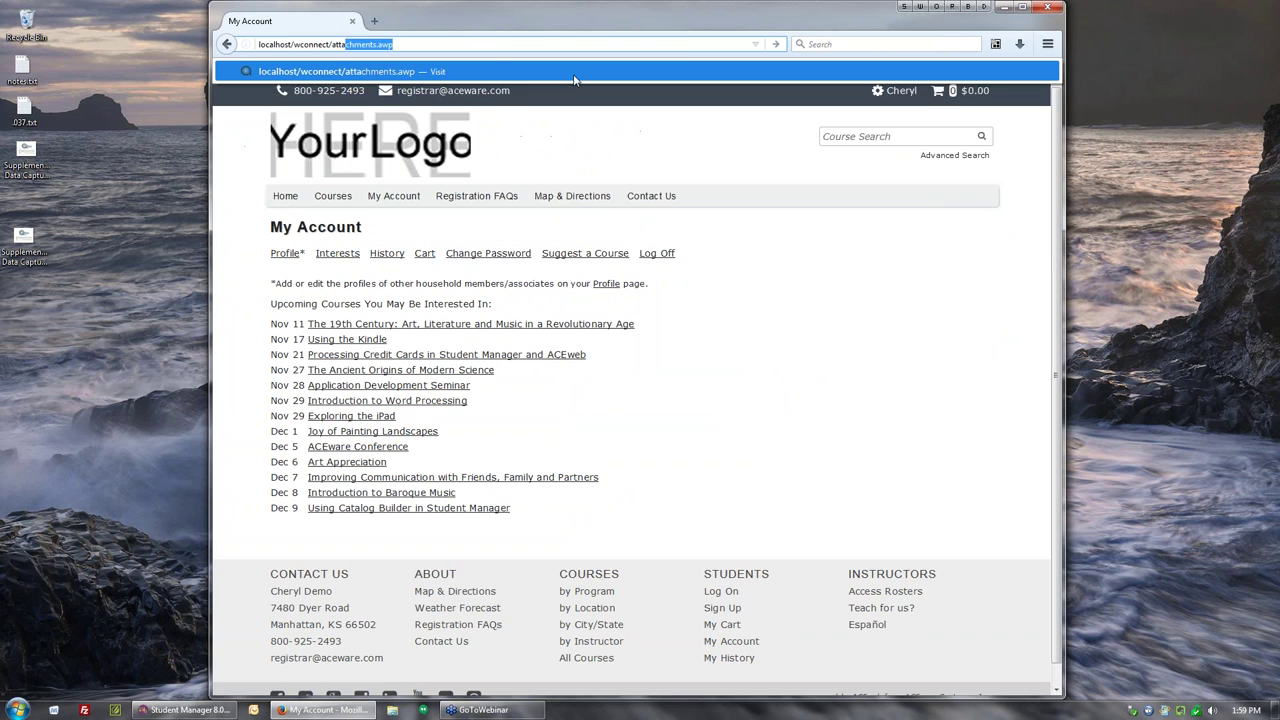
key(Return)
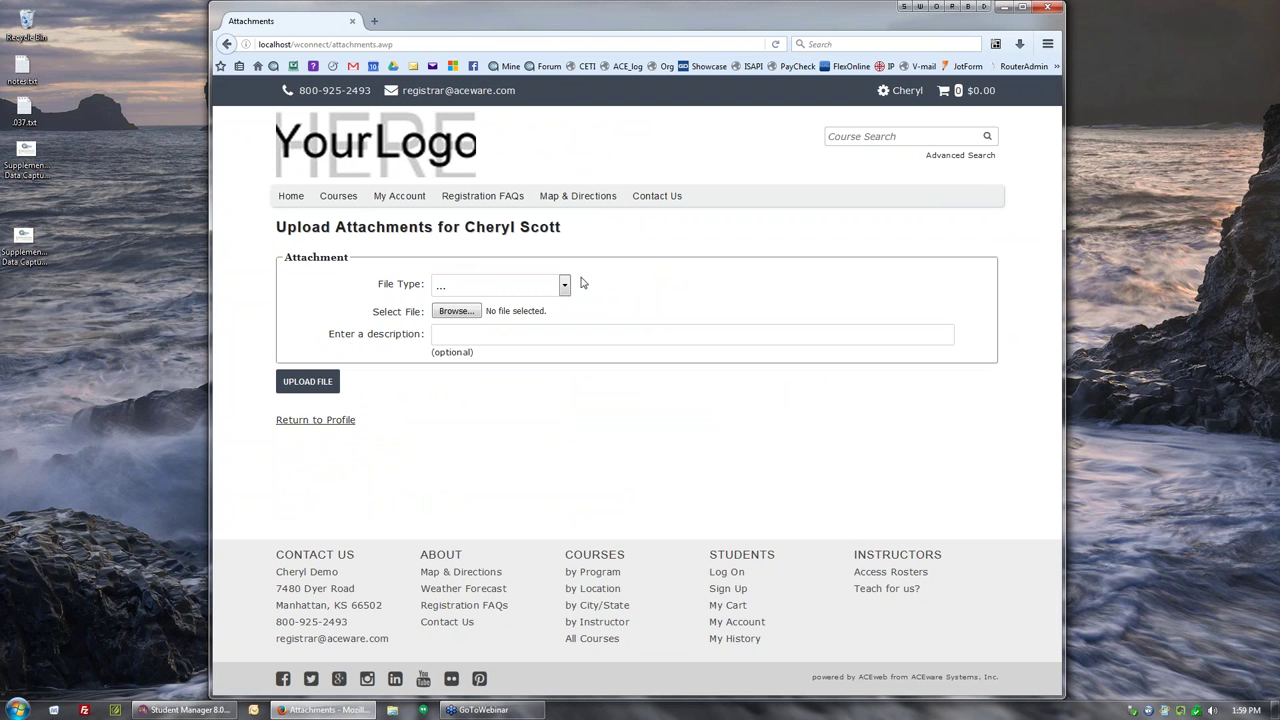
Step: Select Supplemental Data Capture Pages.pptx from the Desktop as the attachment and upload it to the student's profile
click(457, 311)
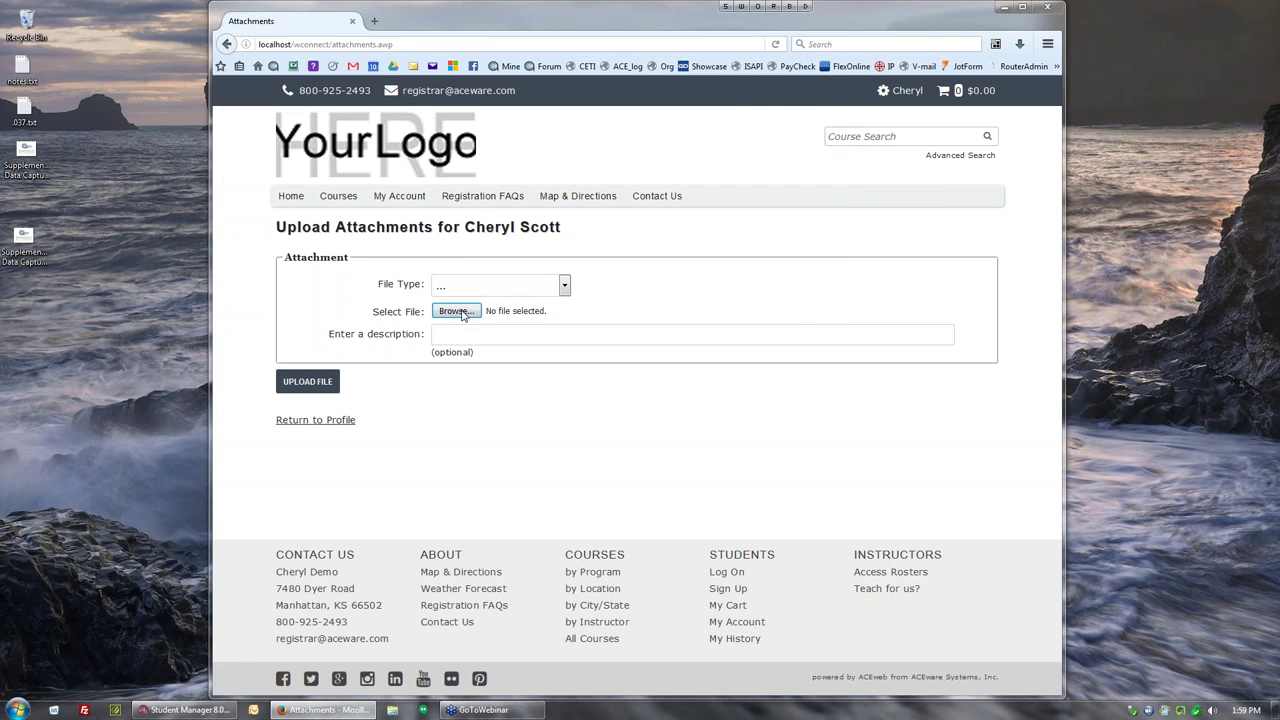
click(263, 92)
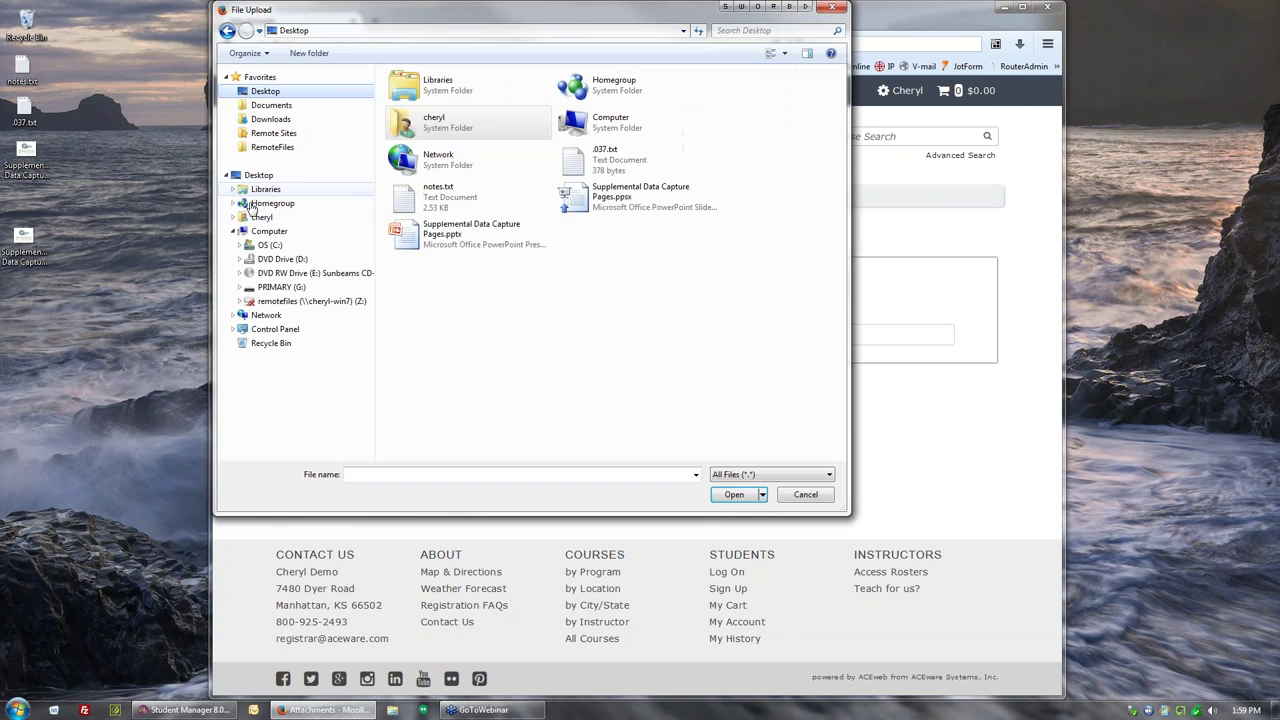
click(411, 233)
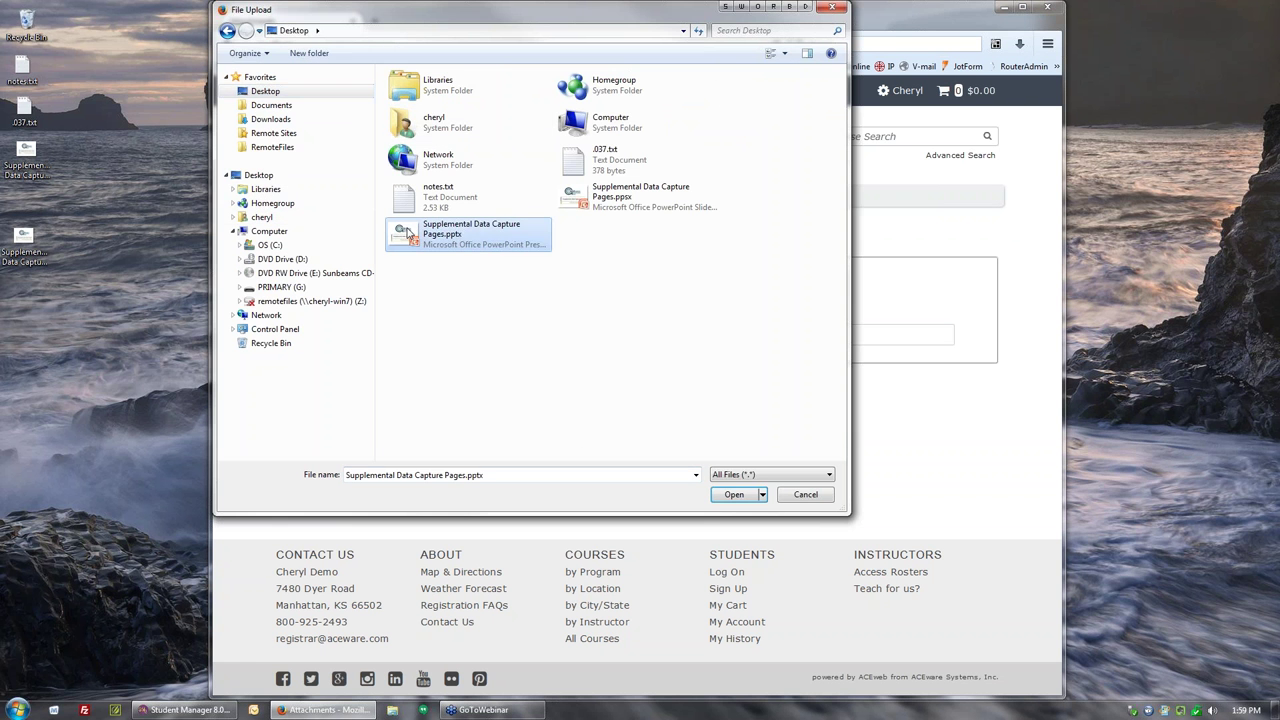
click(742, 496)
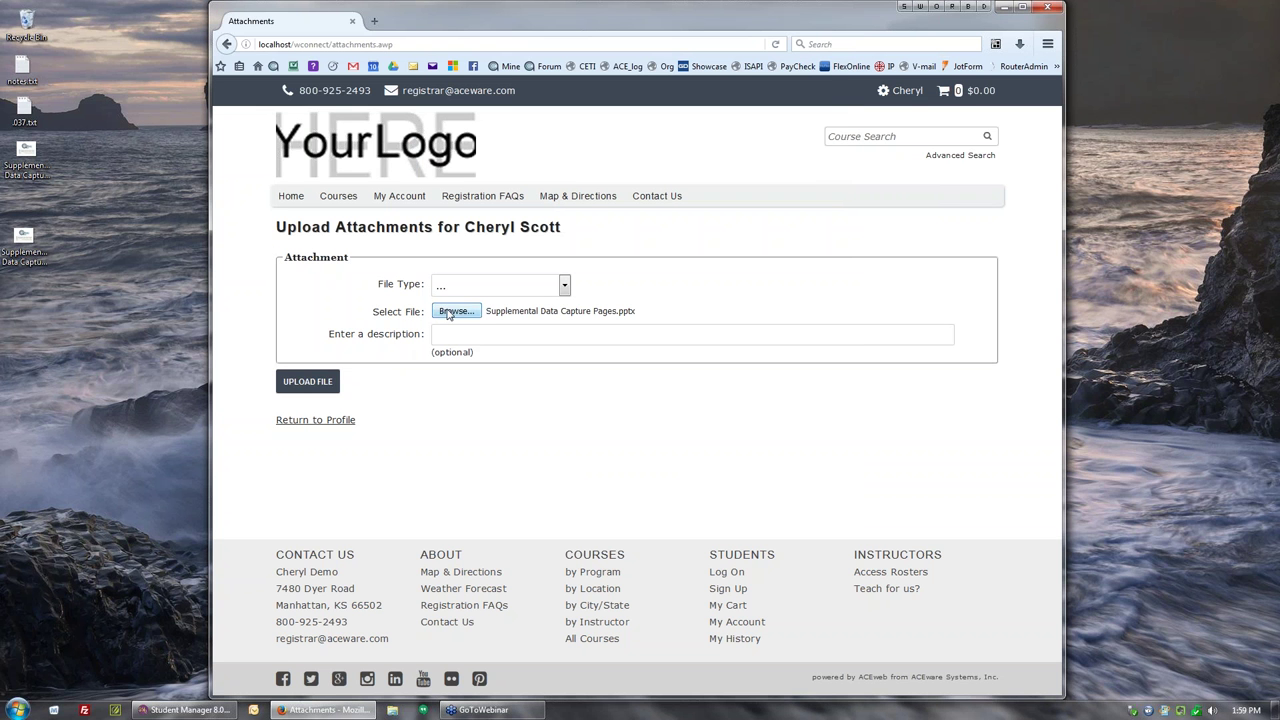
click(318, 383)
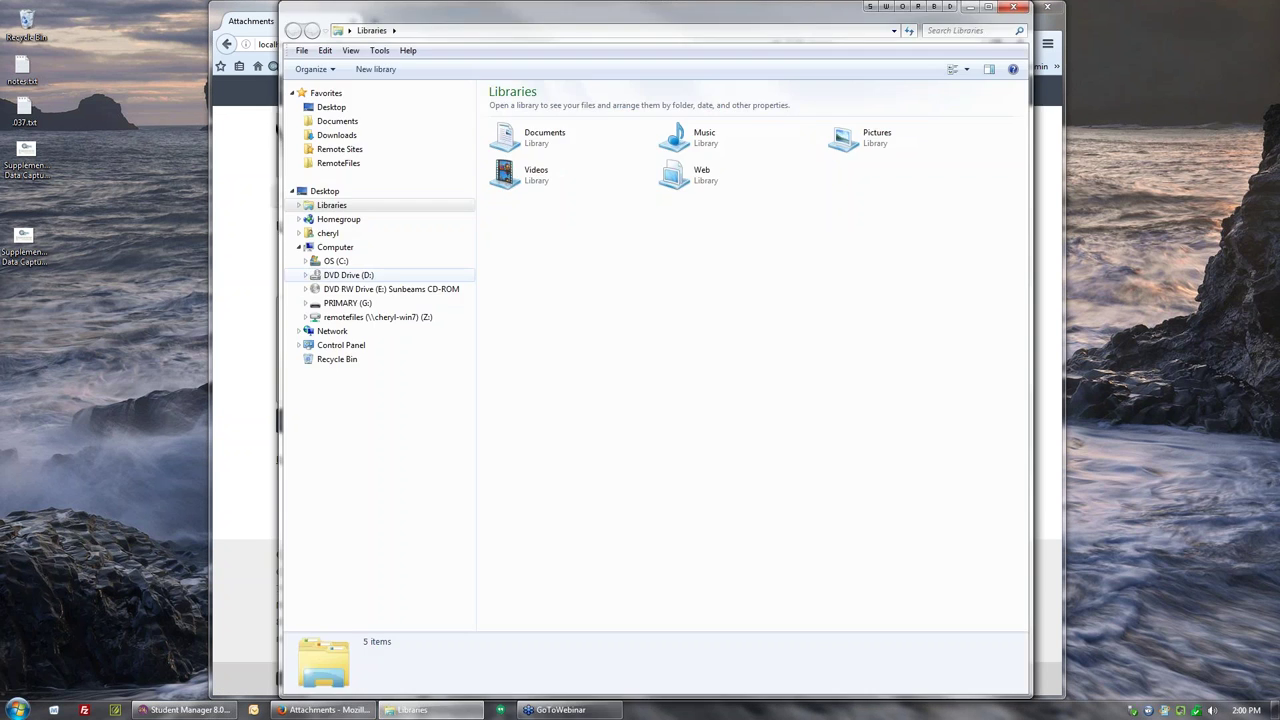
Step: Look up the uploaded file in Windows Explorer, in the student's own folder under C:\manager8vfp\namedocs
click(309, 261)
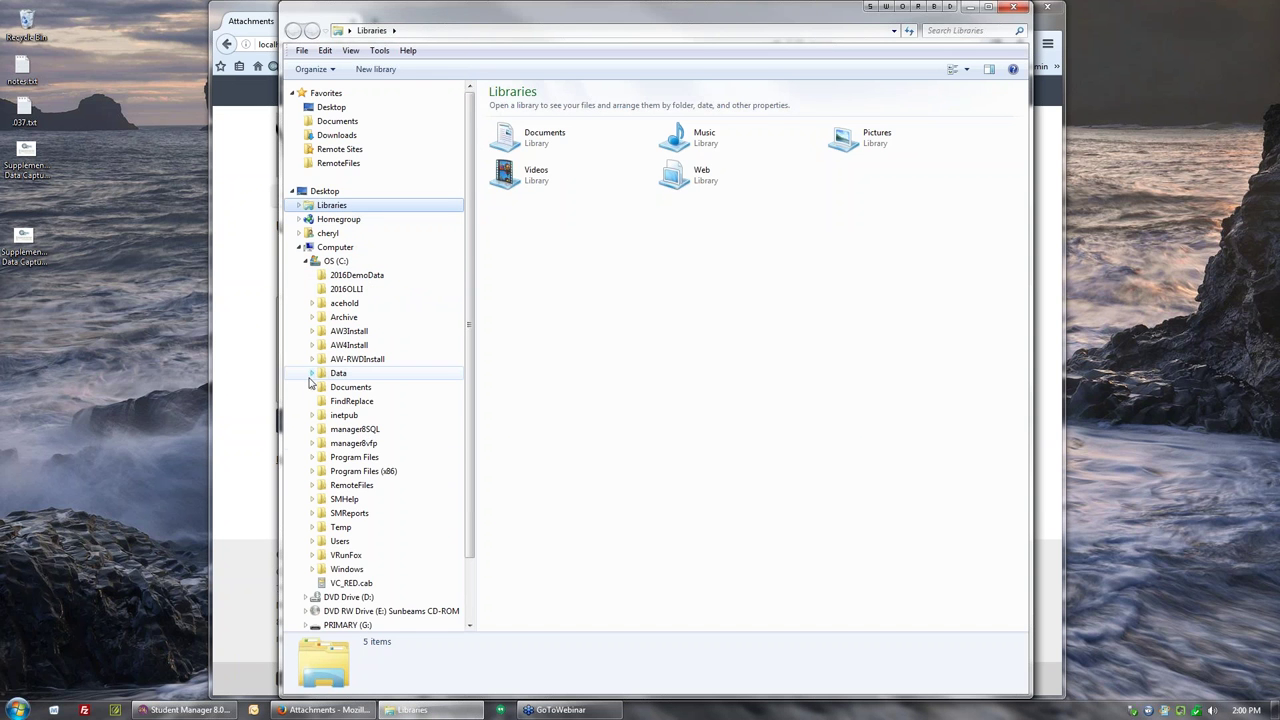
click(311, 444)
click(330, 446)
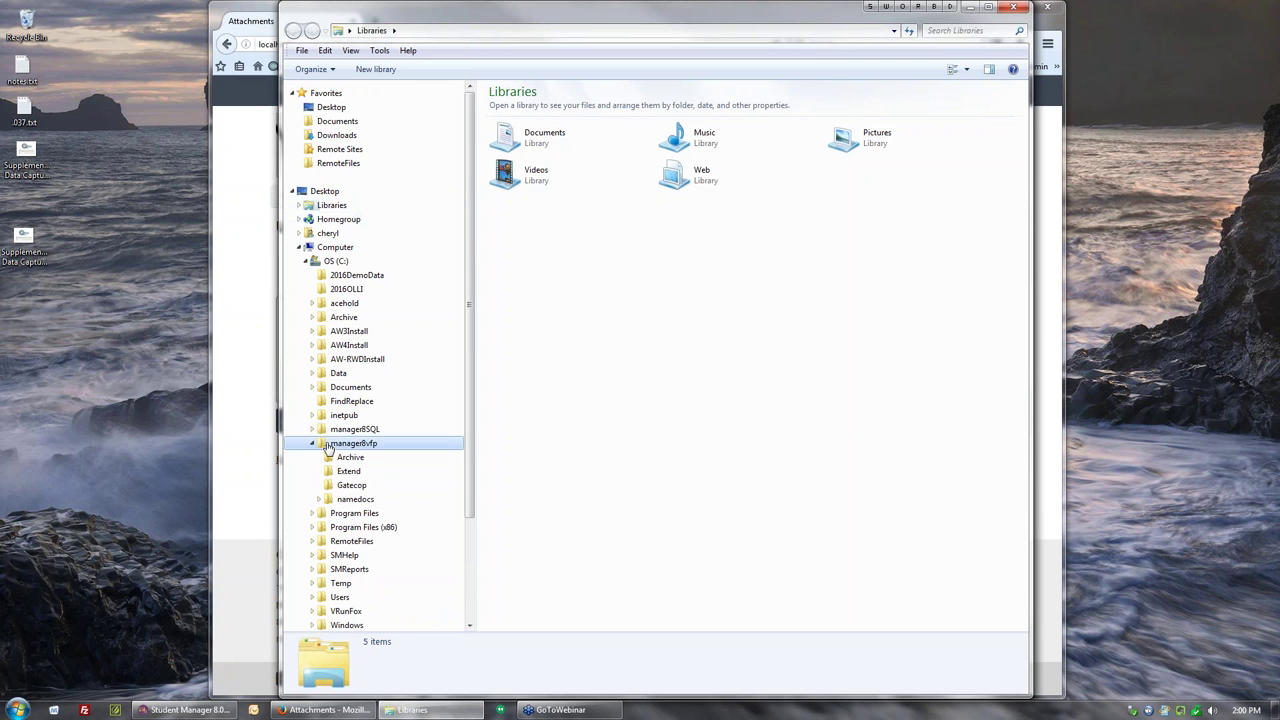
click(353, 501)
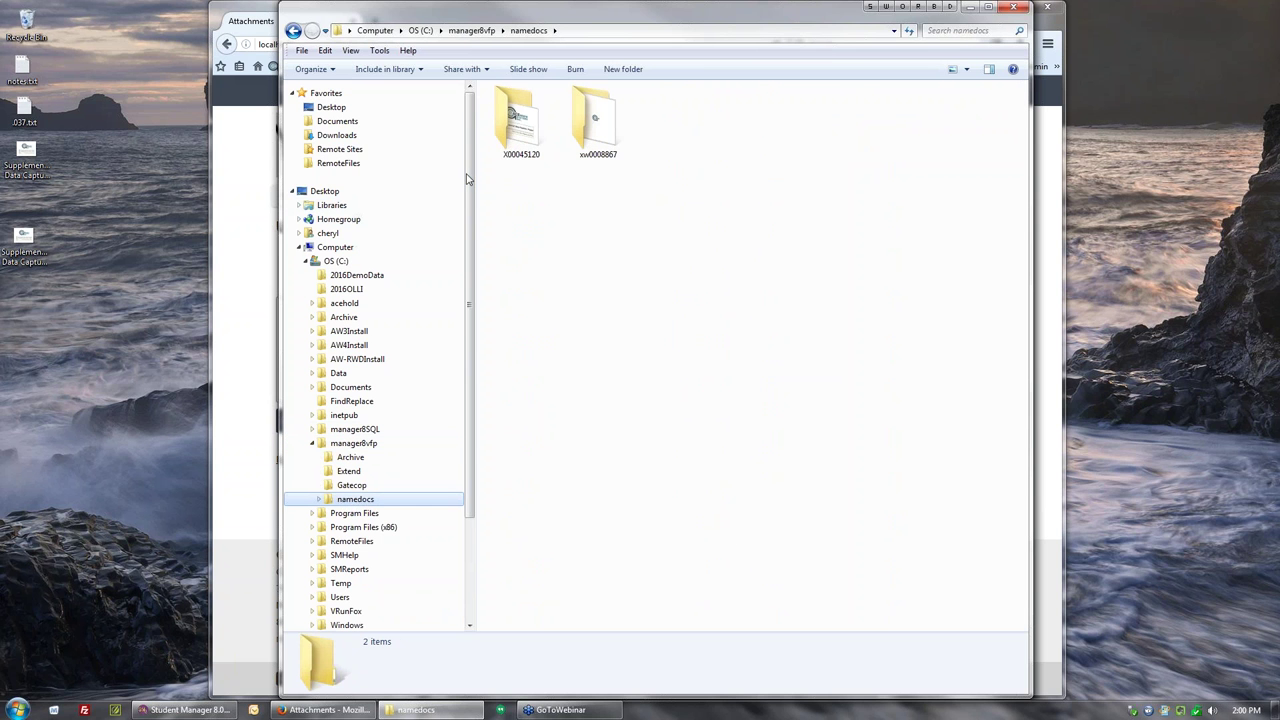
double_click(517, 131)
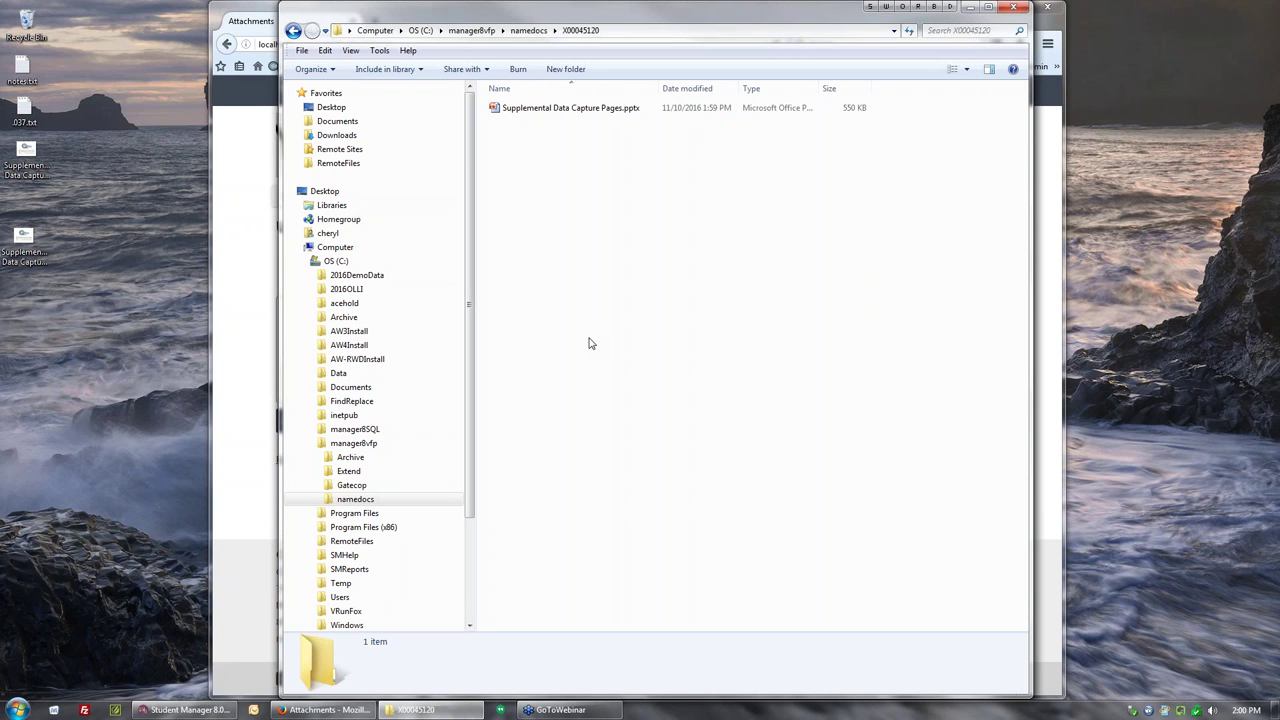
click(970, 8)
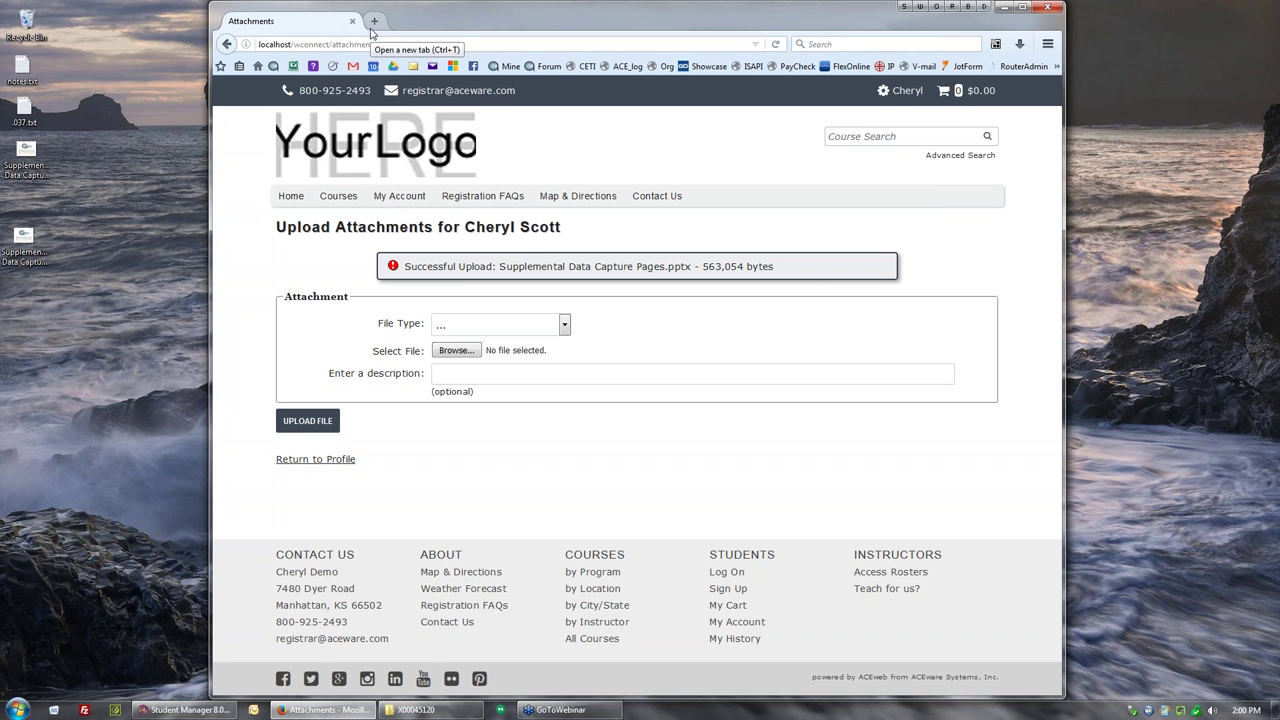
Step: Open the Custom Rosters topic under ACEweb Instructor Access in the online reference guide and highlight the first rosterfields example
click(315, 66)
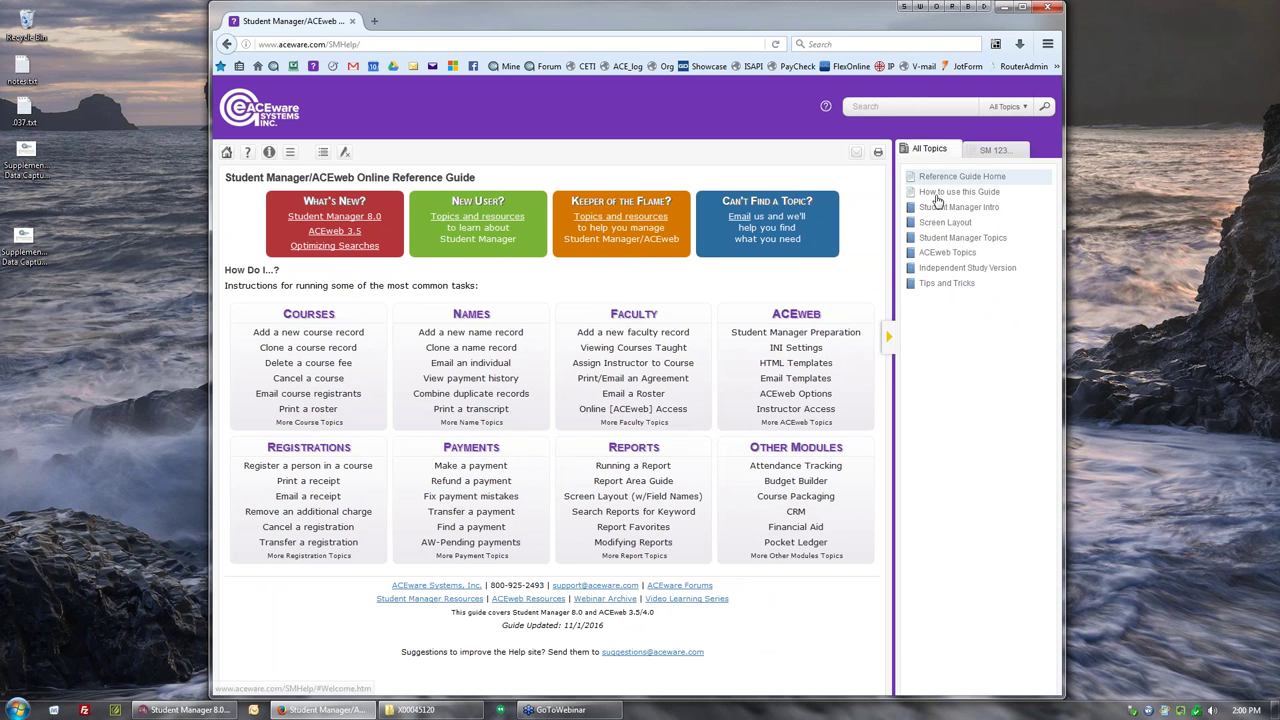
click(945, 252)
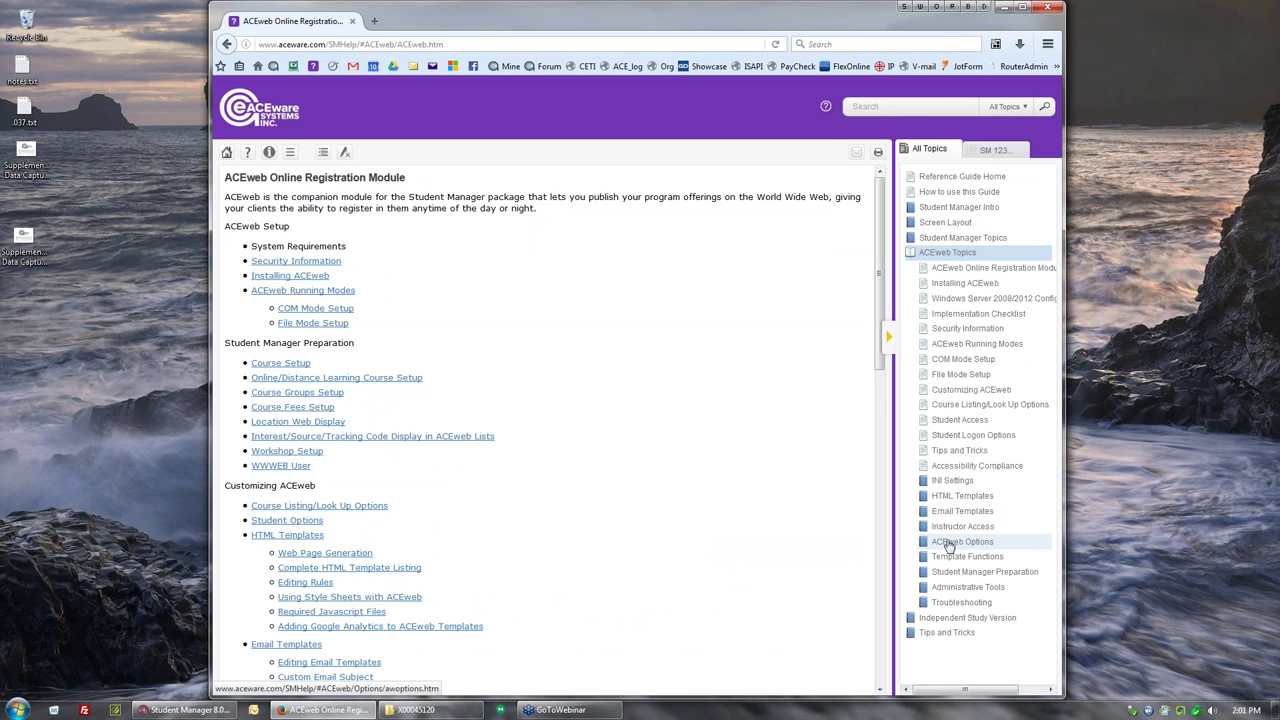
click(948, 543)
click(948, 543)
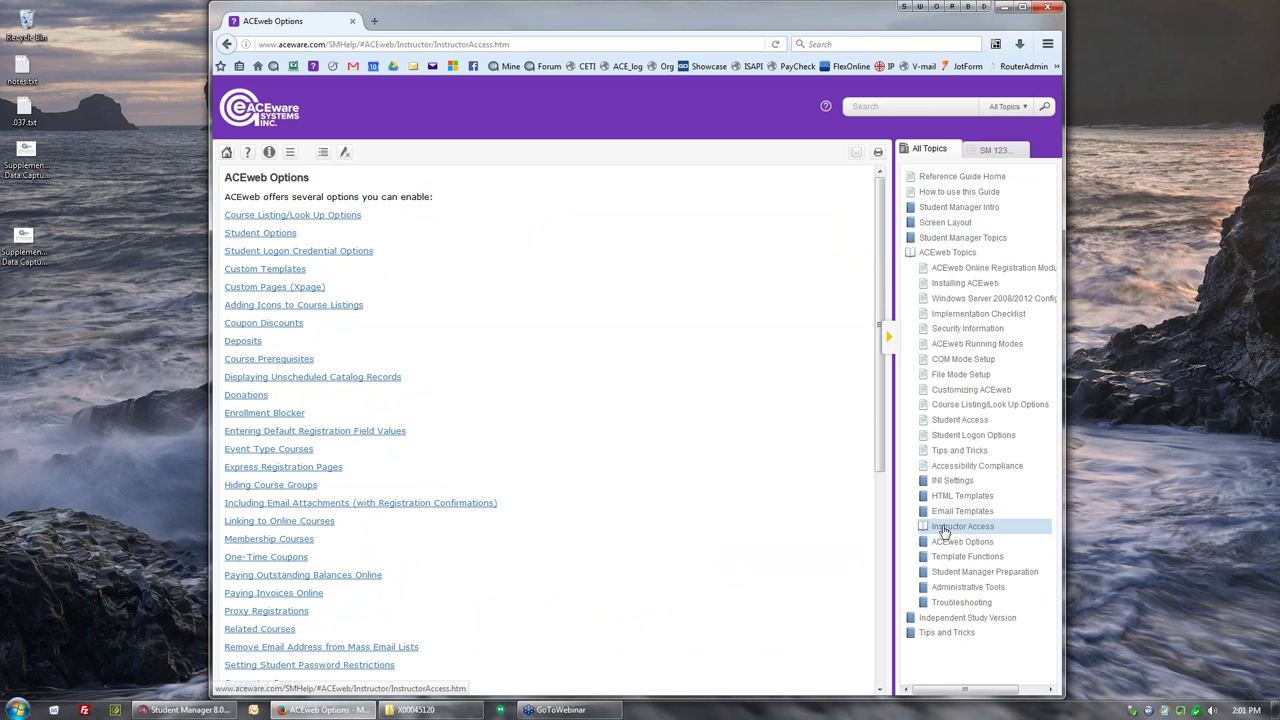
click(945, 527)
scroll(943, 530, down, 2)
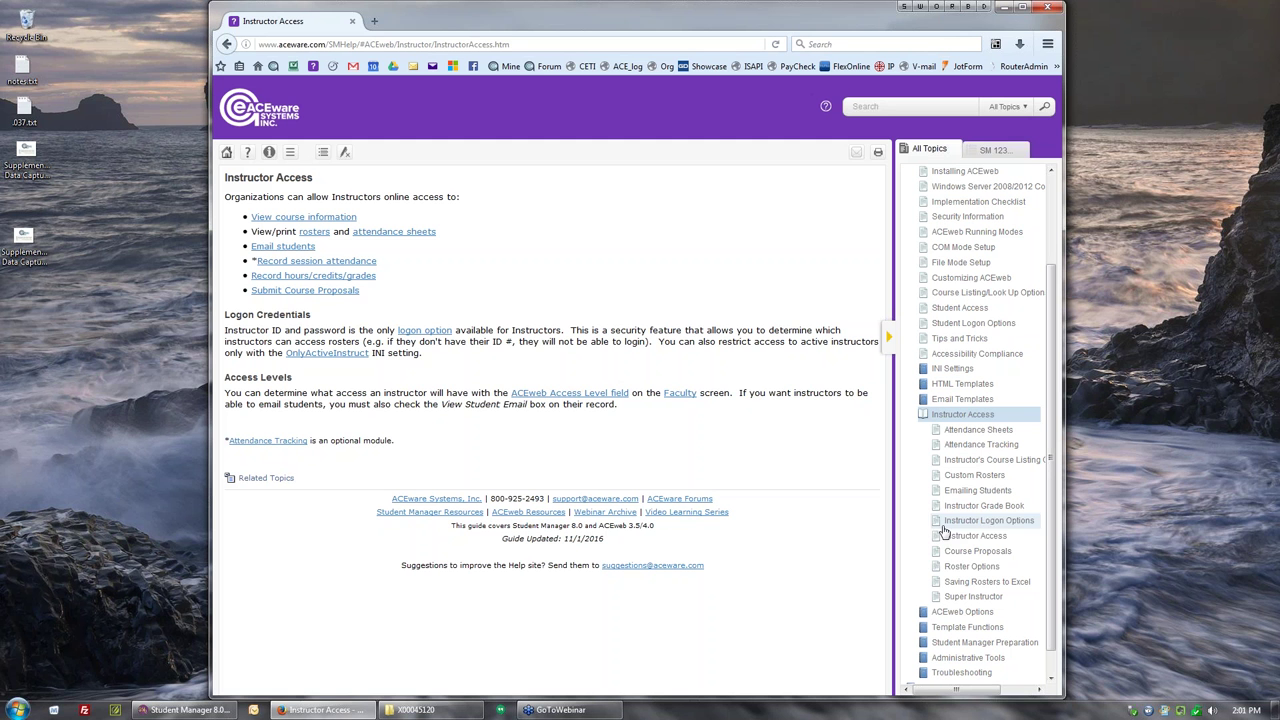
click(976, 477)
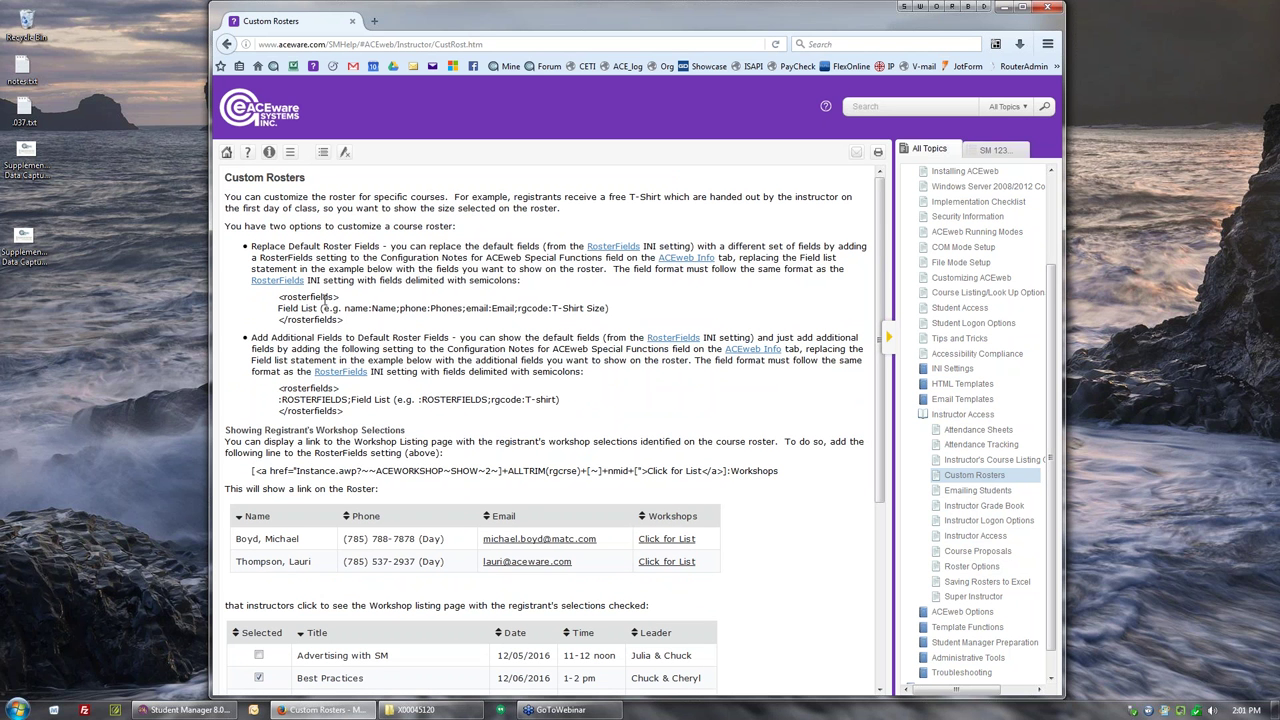
drag(280, 297, 349, 325)
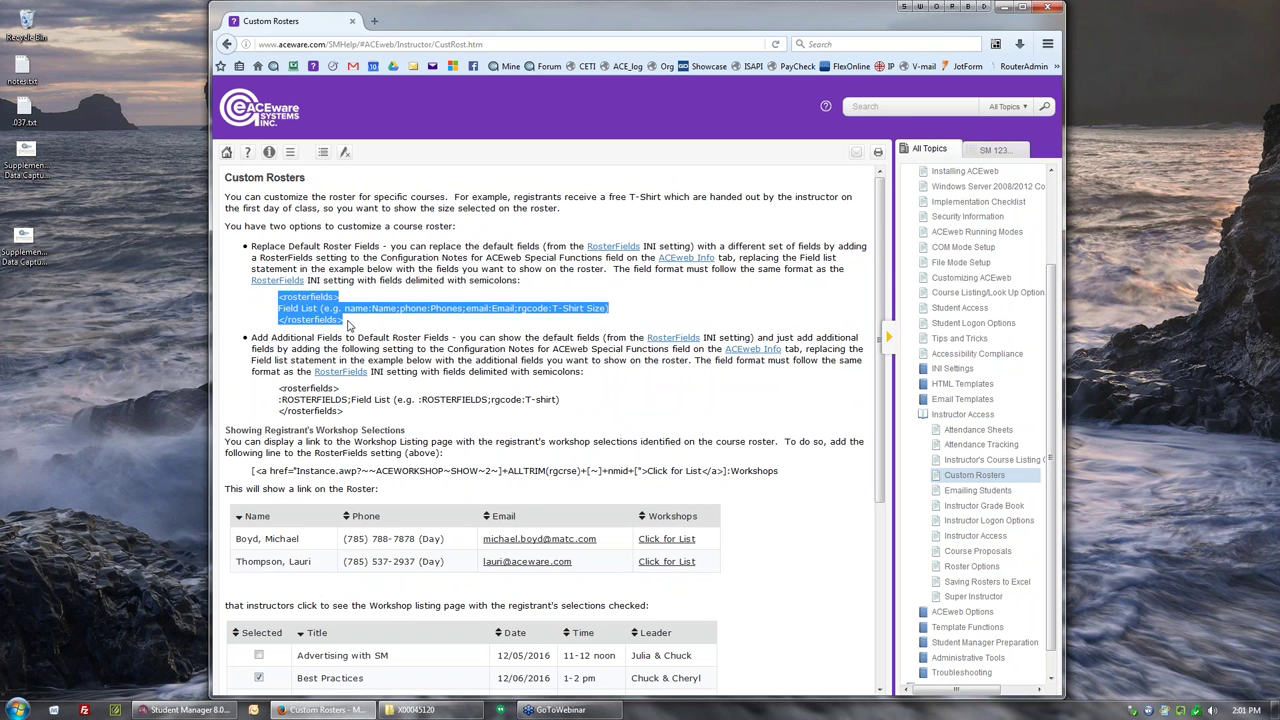
Step: Switch to Student Manager and open the ACEweb Info settings of course 16FACE010B
click(200, 709)
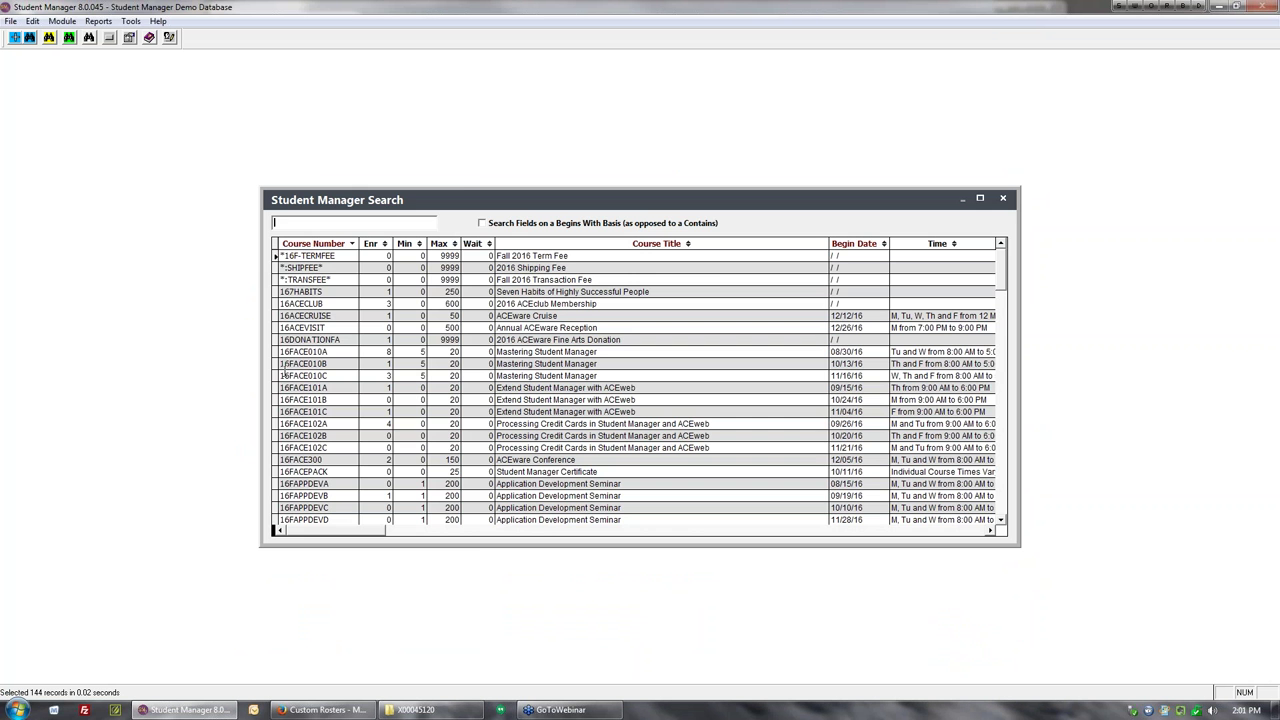
double_click(283, 366)
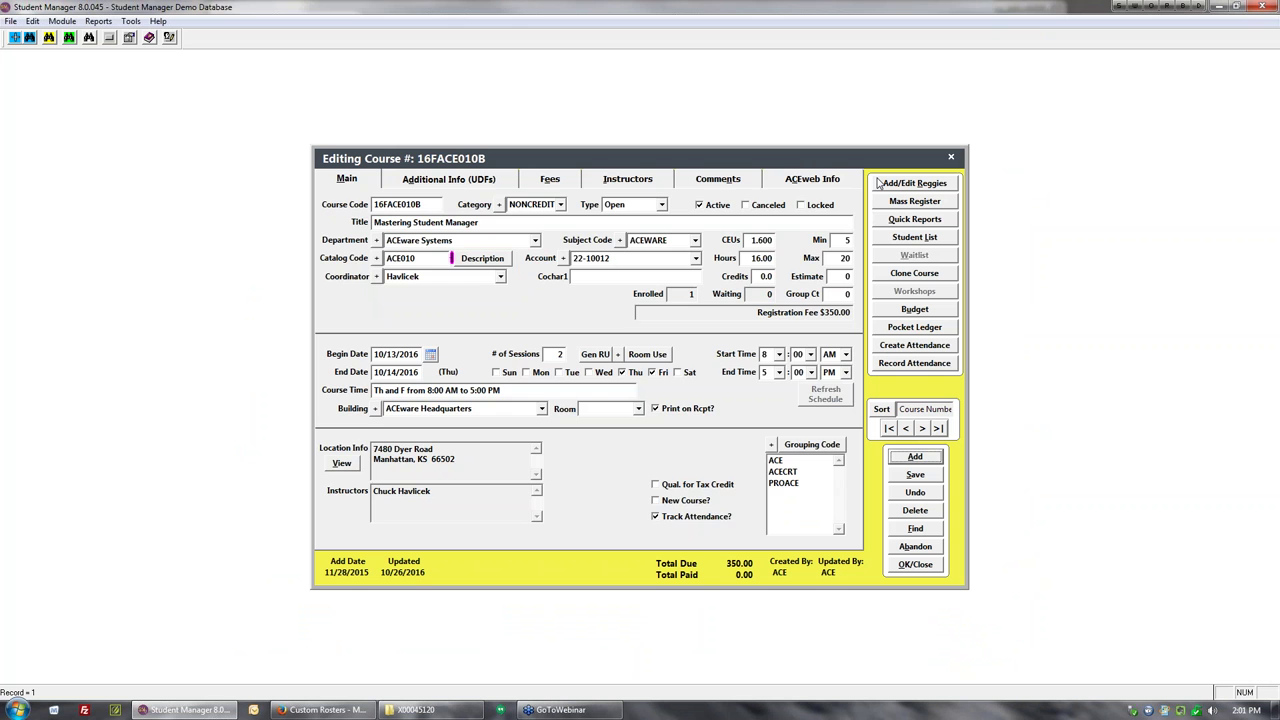
click(840, 179)
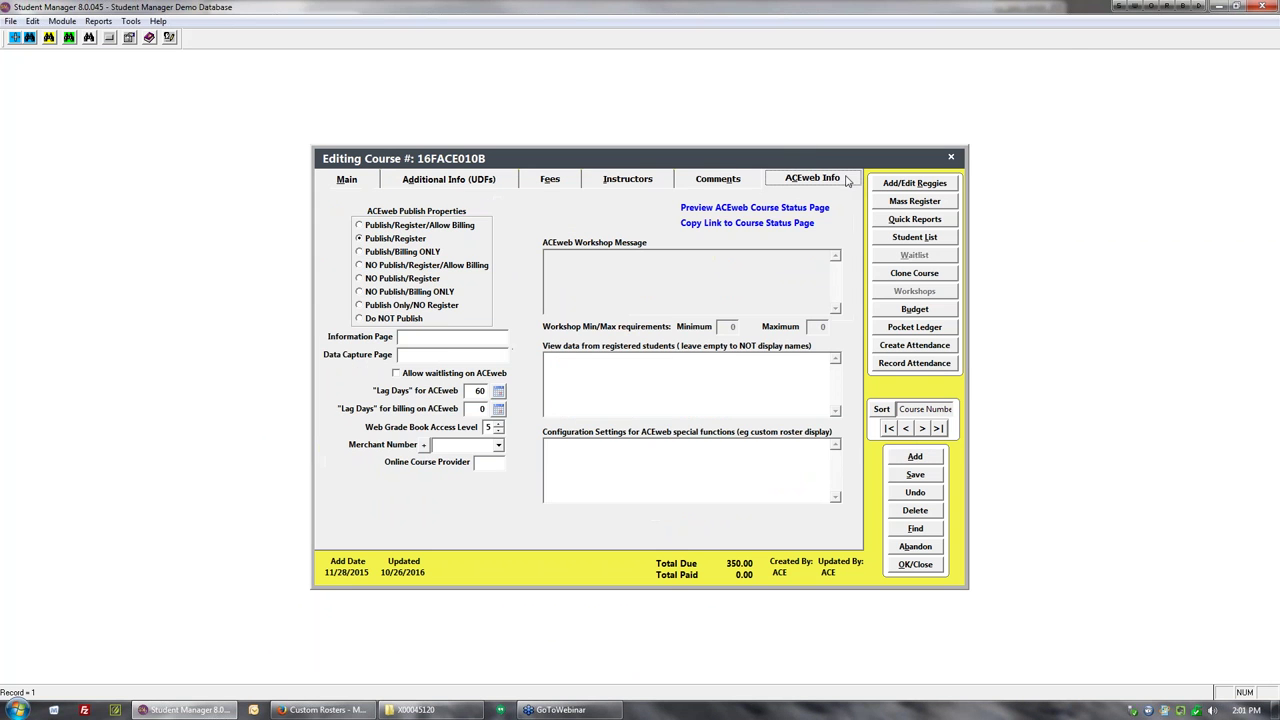
Step: Copy the first rosterfields example from the Custom Rosters help topic into the course's Configuration Settings for ACEweb special functions
click(552, 462)
click(342, 711)
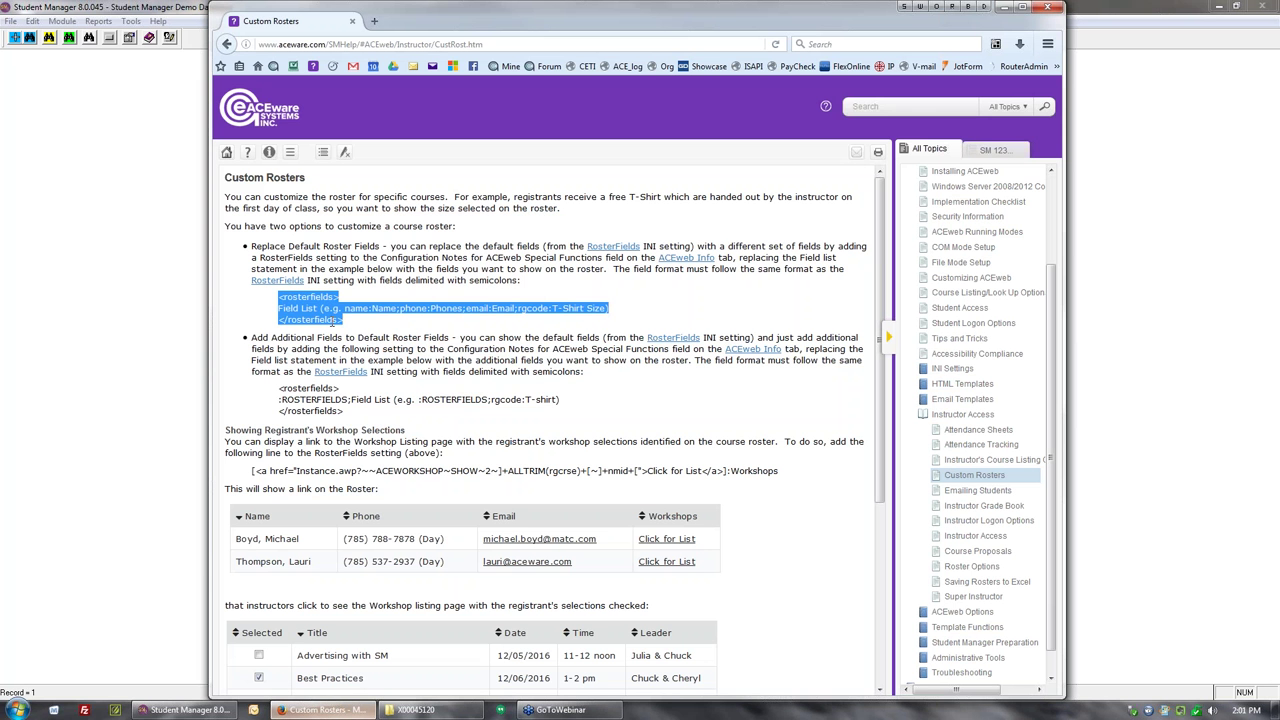
drag(279, 296, 352, 322)
key(ctrl+c)
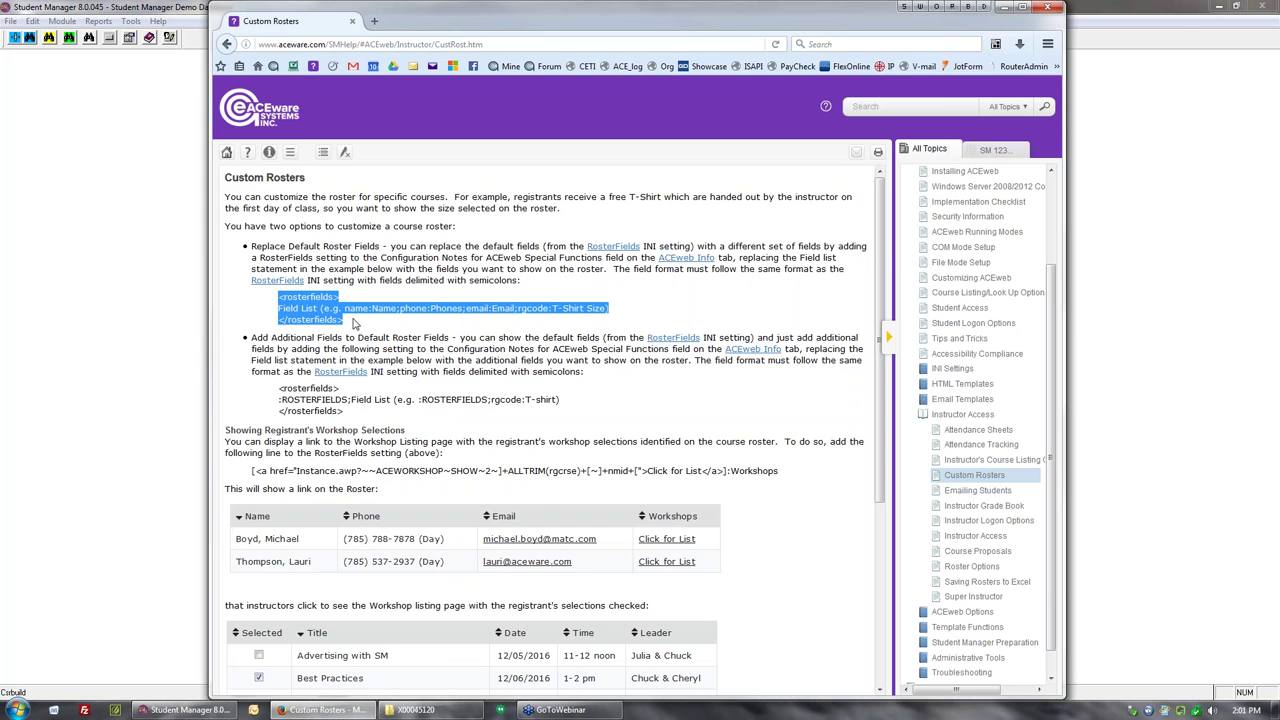
click(190, 710)
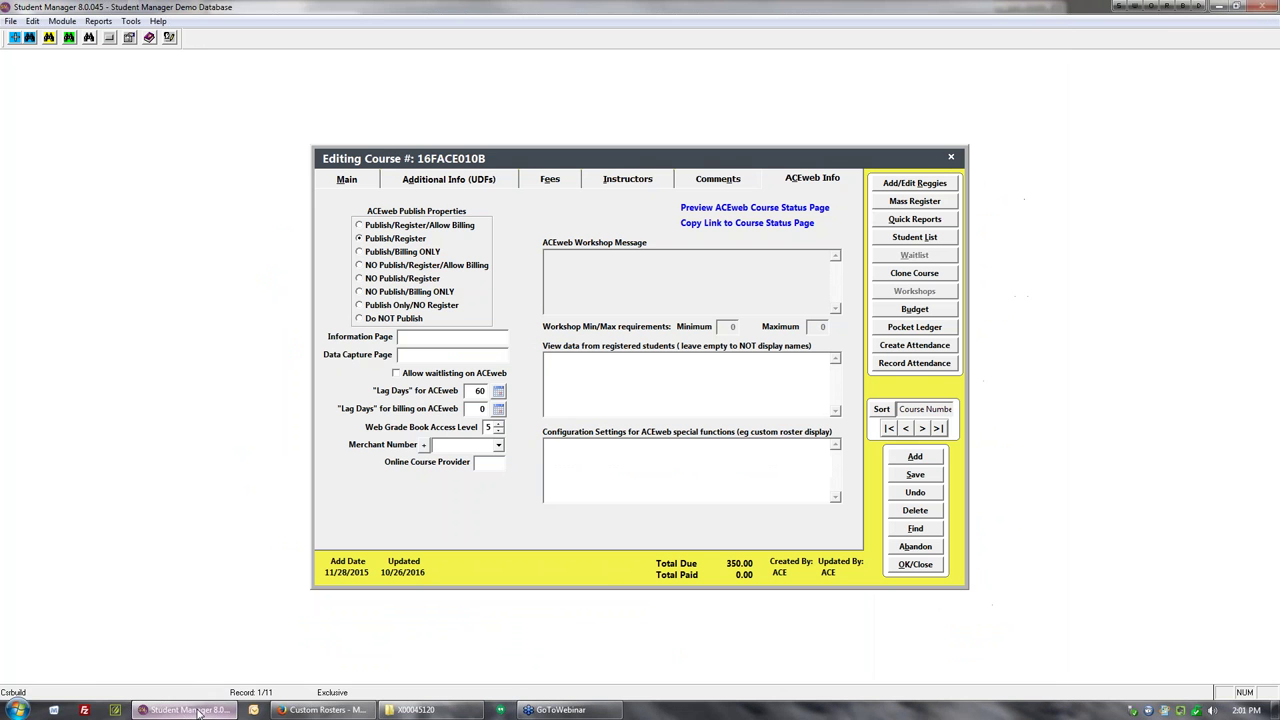
key(ctrl+v)
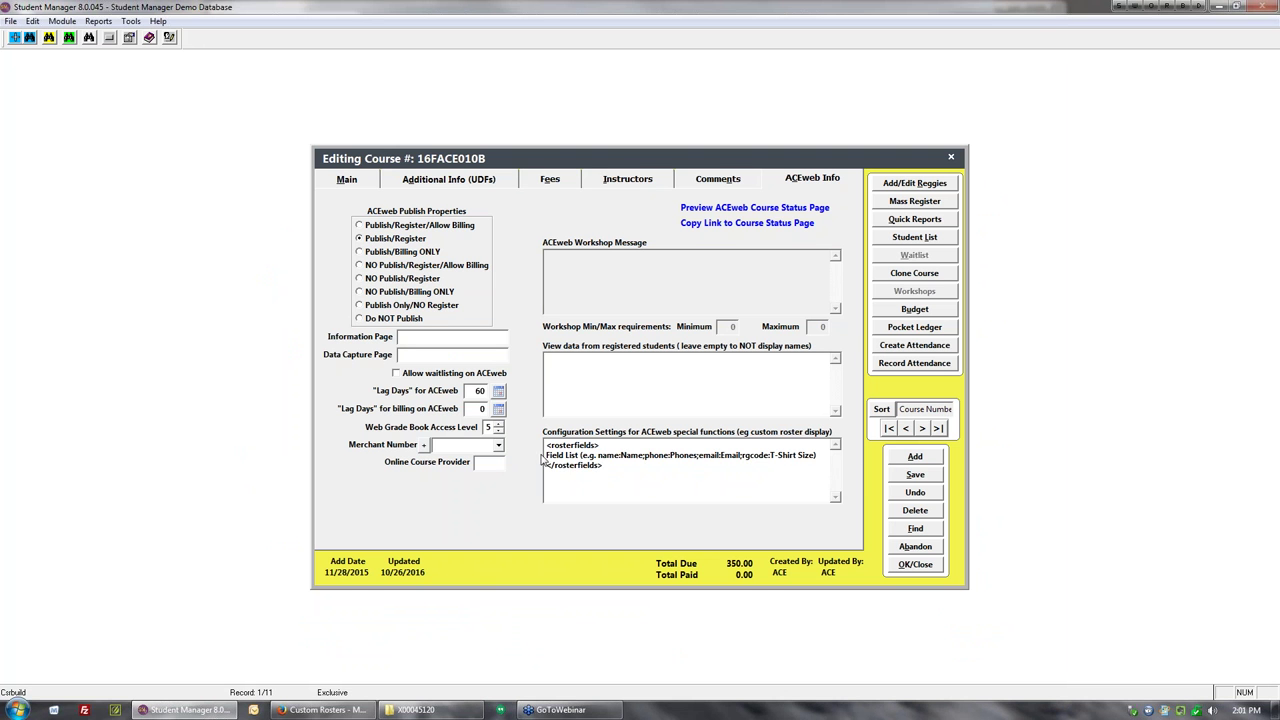
Step: Trim the pasted example's middle line to name:Name;phone:Phones;email:Email;rgcode:T-Shirt Size, without the introductory text and closing parenthesis
drag(547, 457, 820, 459)
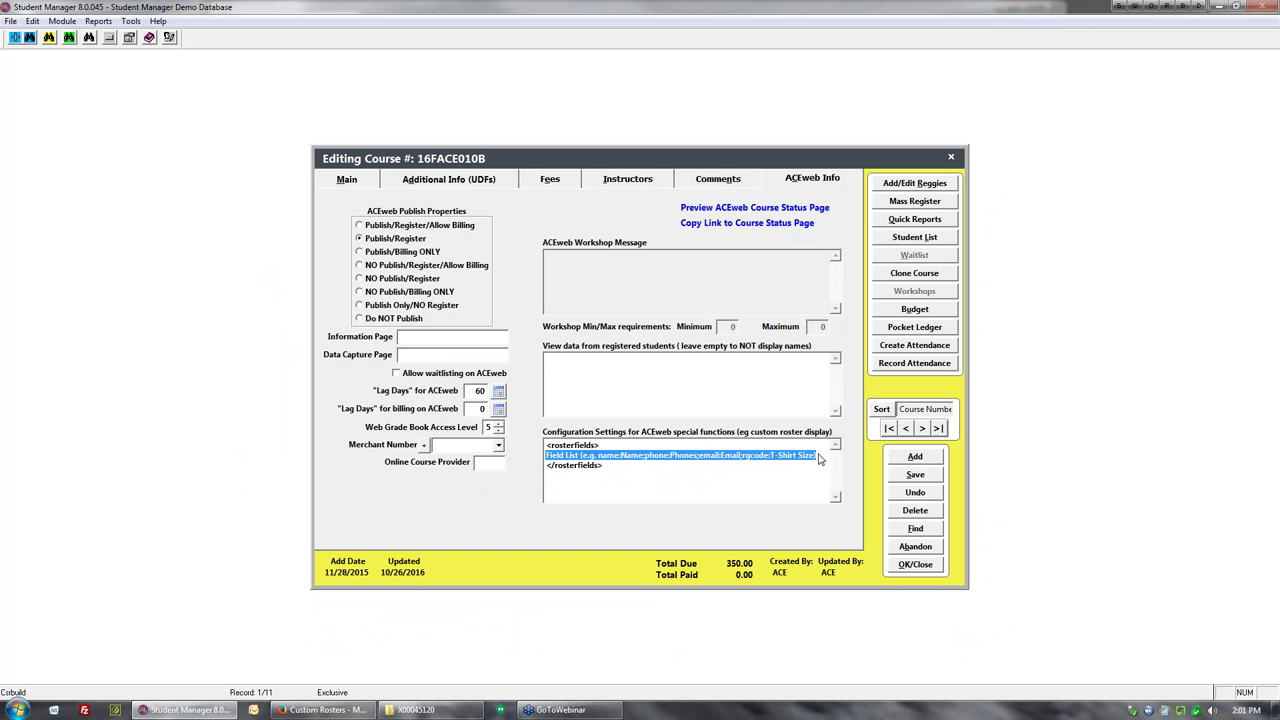
click(602, 457)
drag(597, 457, 547, 457)
key(Delete)
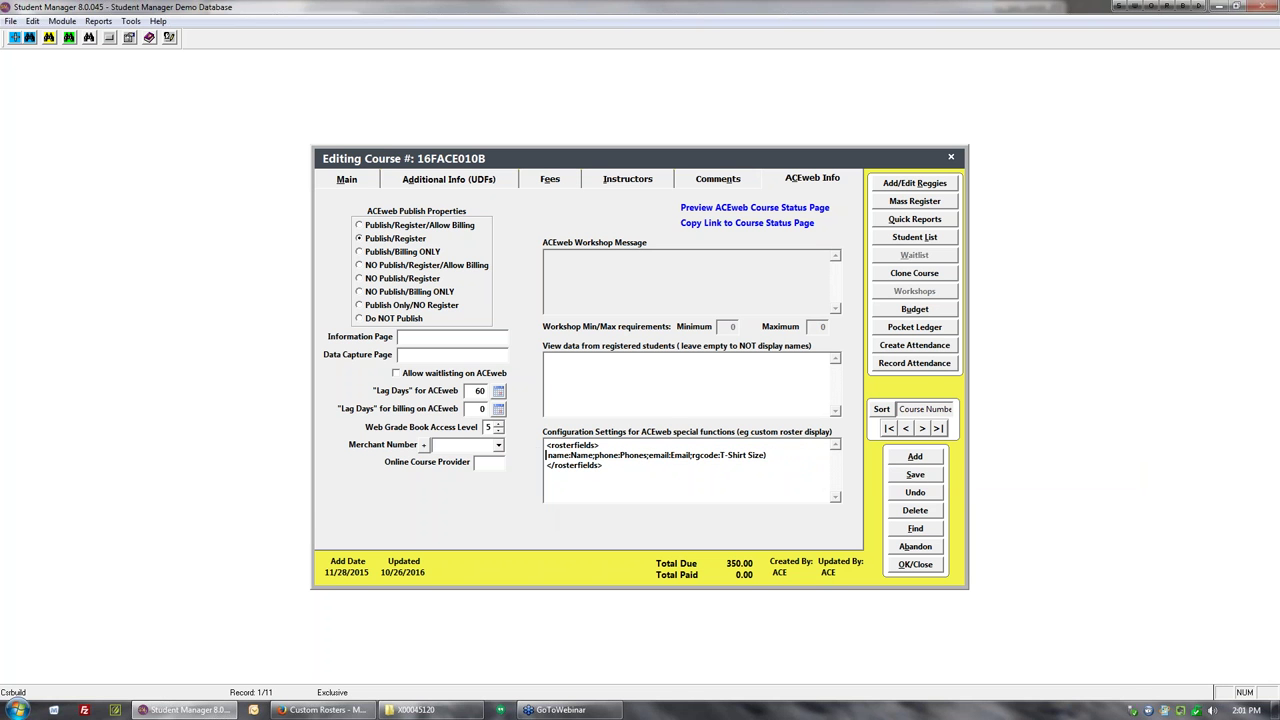
click(770, 455)
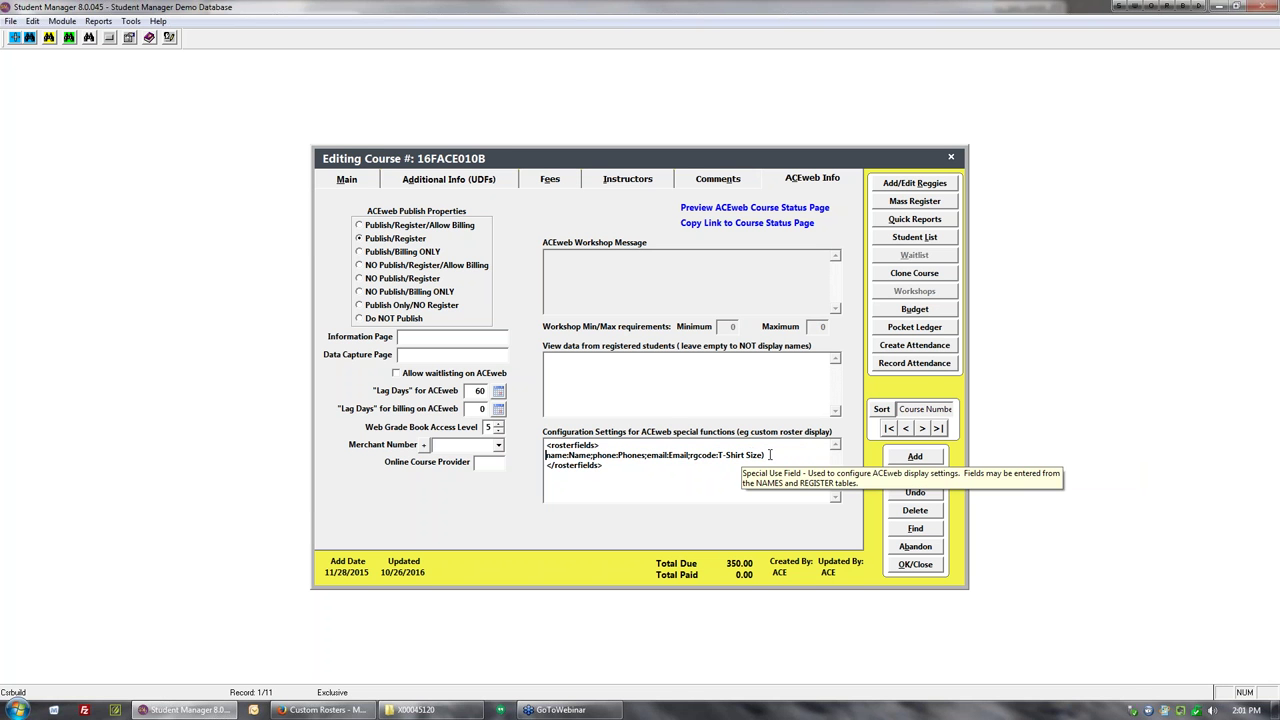
key(BackSpace)
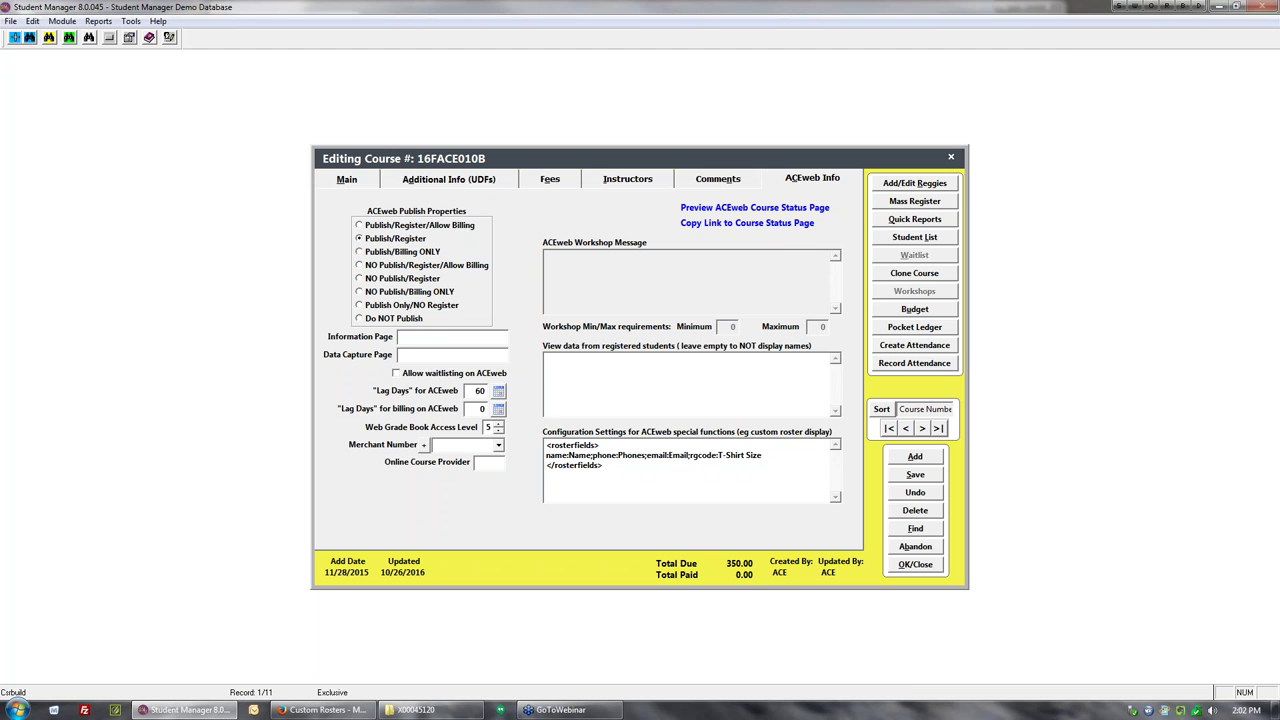
Step: Replace the field list between the rosterfields tags with :ROSTERFIELDS;rgcode:T-shirt, copied from the second example in the Custom Rosters help topic
click(318, 709)
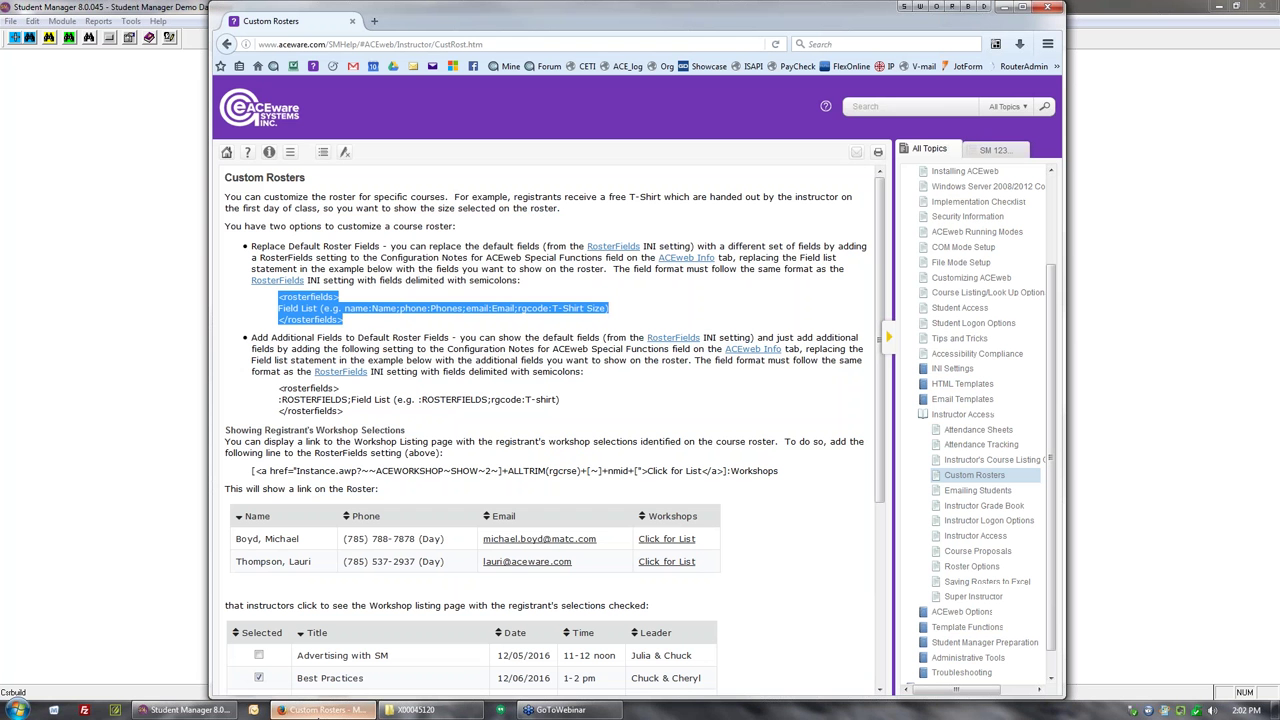
drag(280, 403, 349, 403)
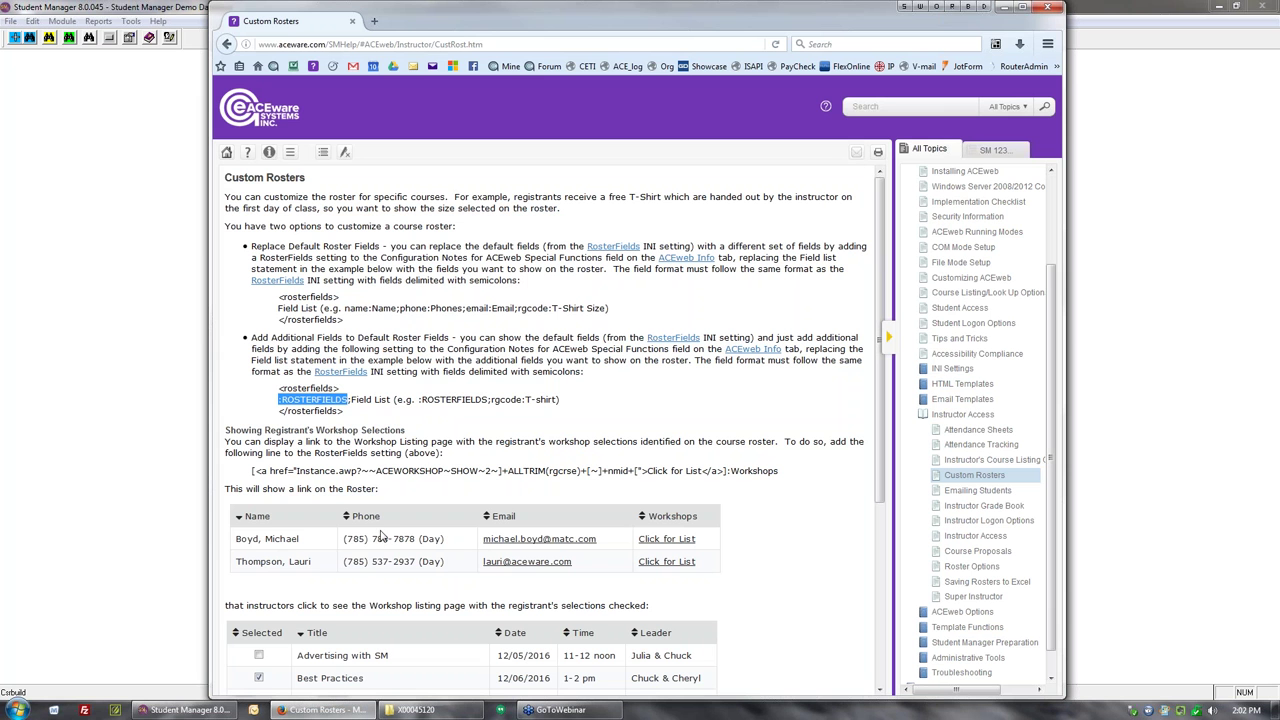
click(437, 402)
drag(419, 402, 557, 402)
key(ctrl+c)
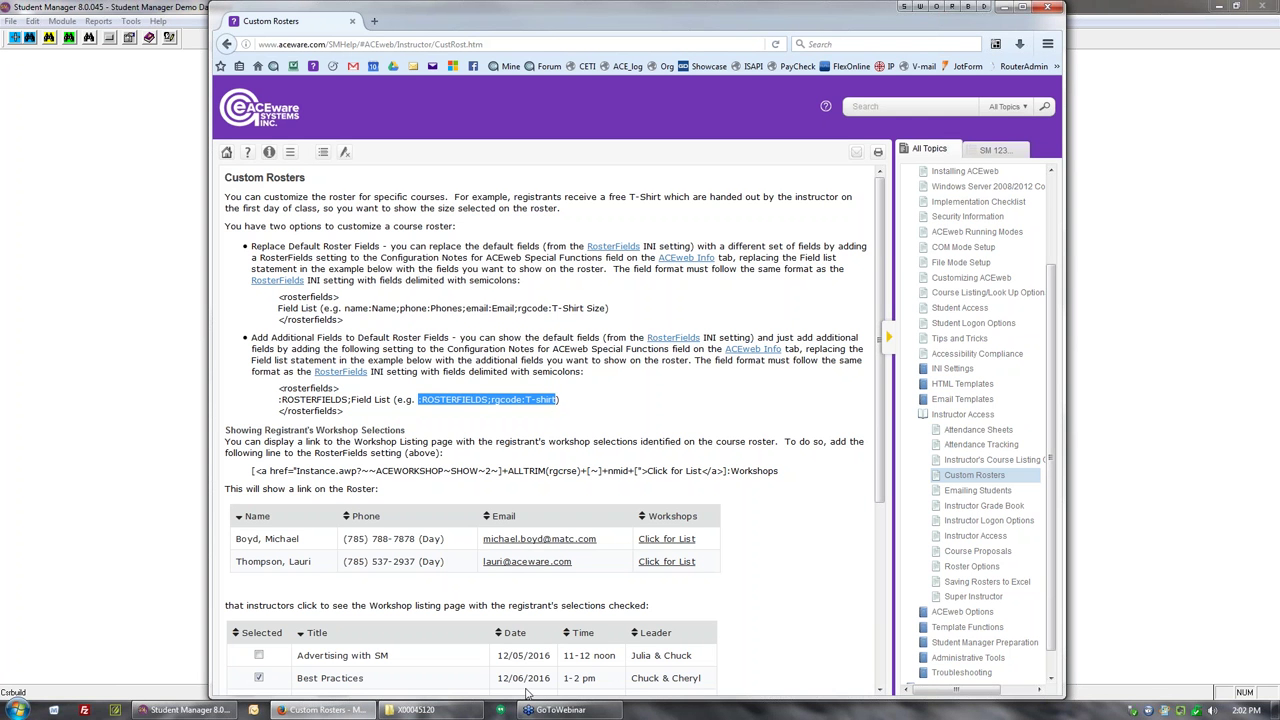
click(188, 709)
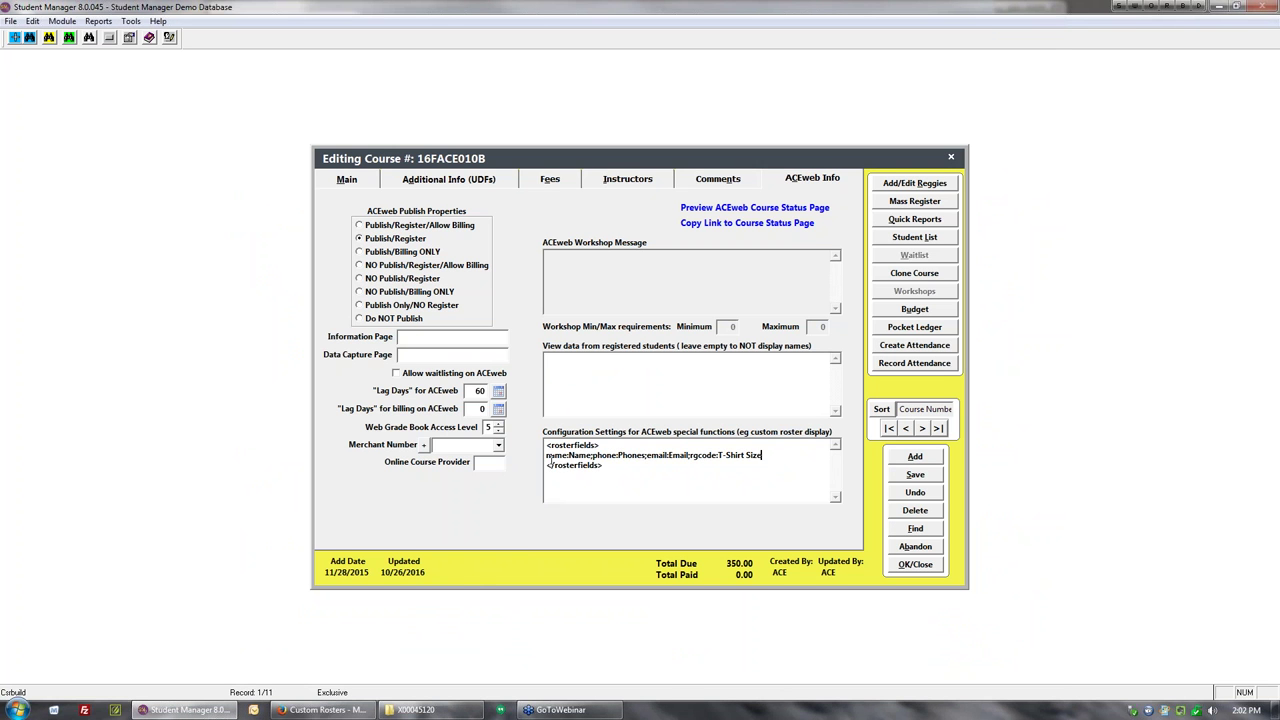
drag(547, 455, 782, 454)
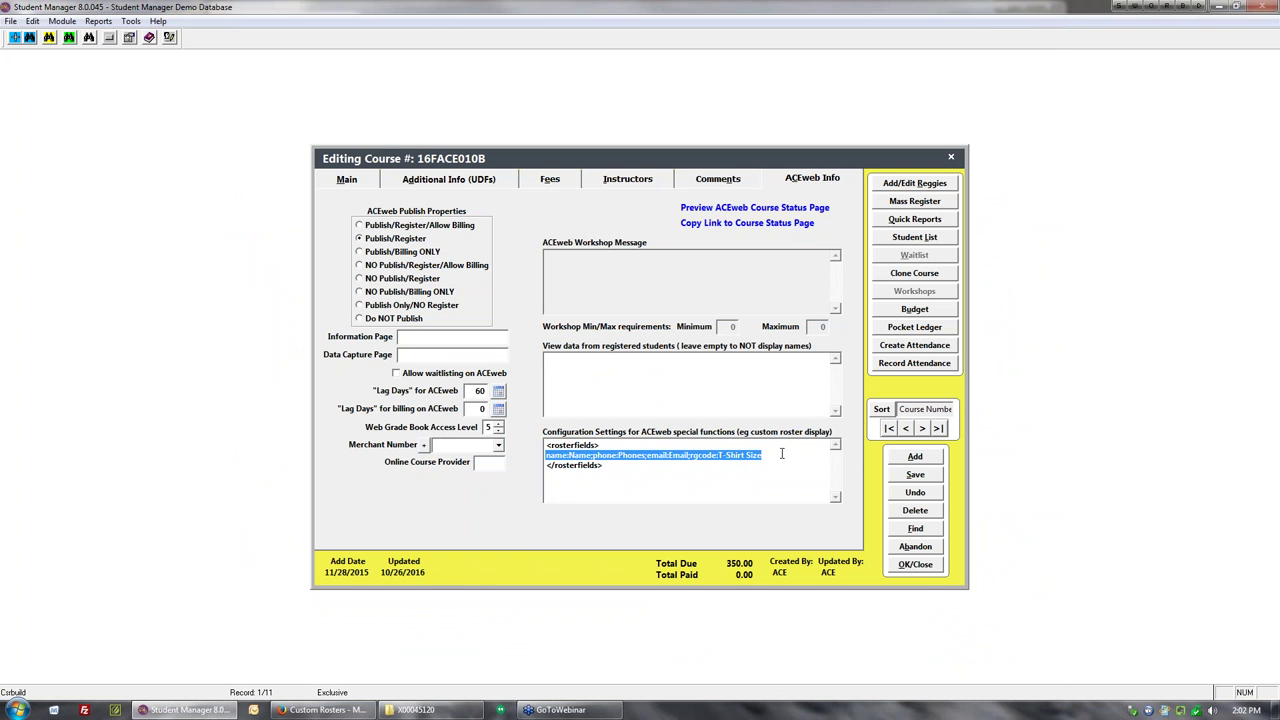
key(ctrl+v)
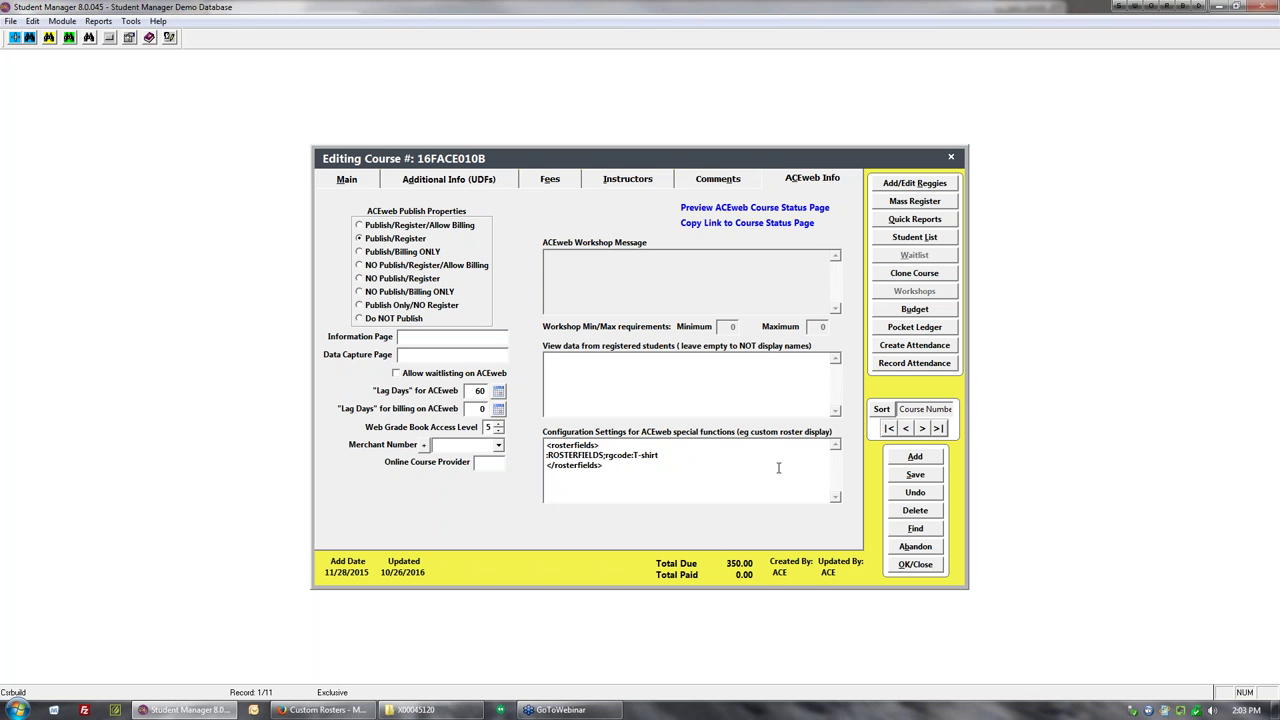
Step: Set the course's Data Capture Page to datacapture.htm
click(427, 356)
text(d)
text(atacap)
text(uture.htm)
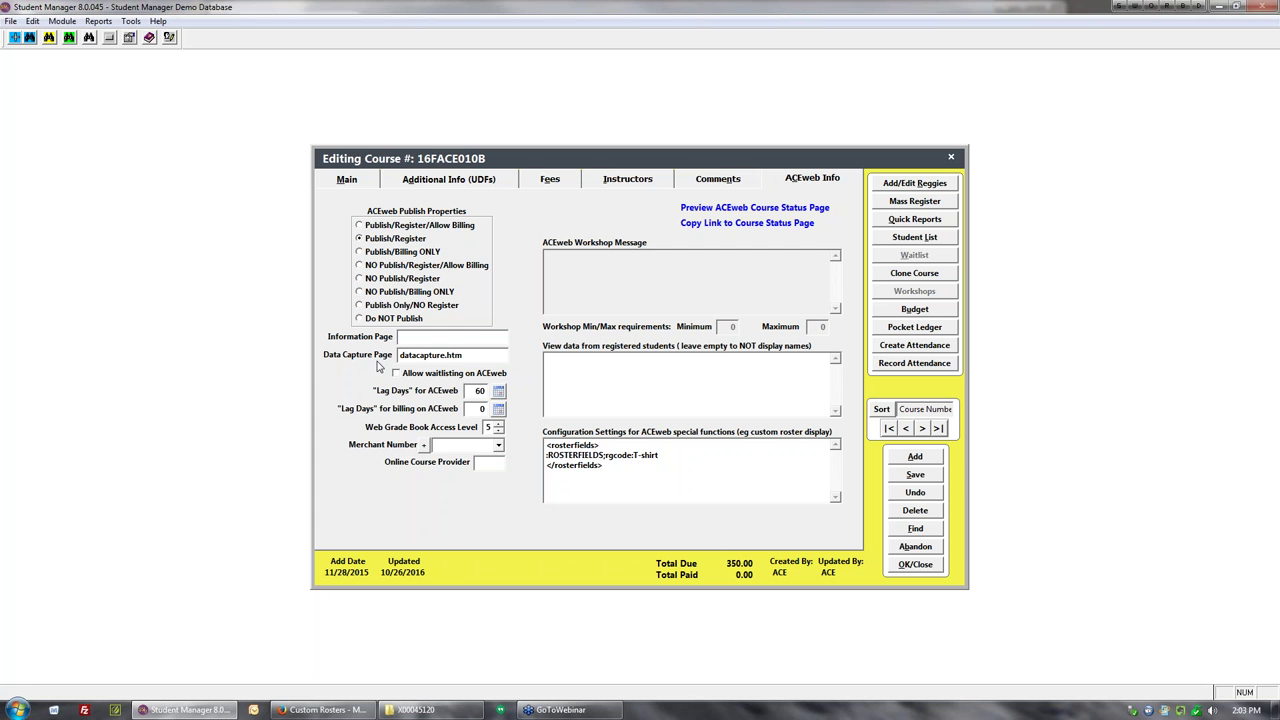
key(BackSpace)
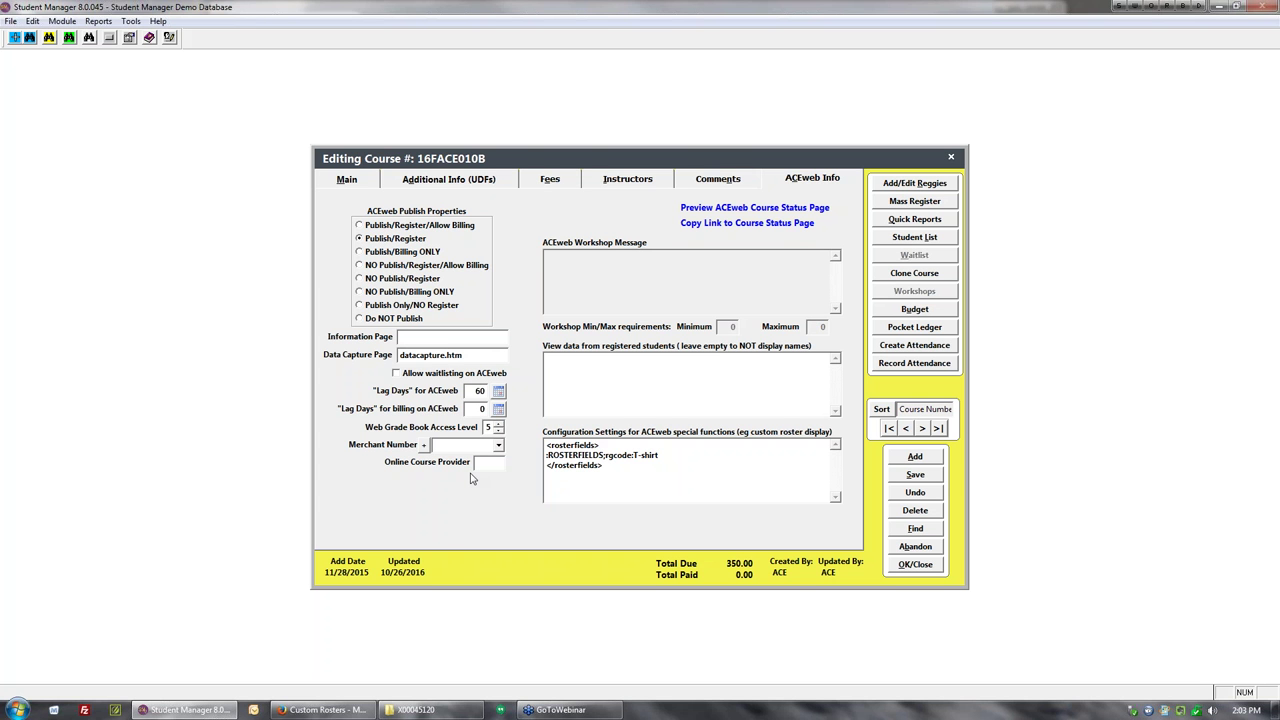